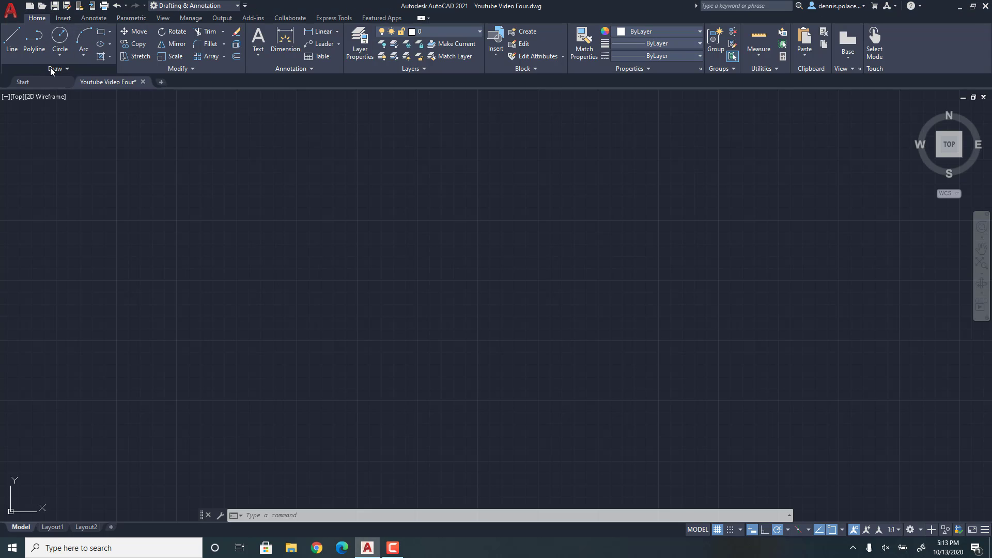
Step: Draw a vertical and a horizontal construction line crossing at the middle of the drawing area
click(50, 68)
click(34, 81)
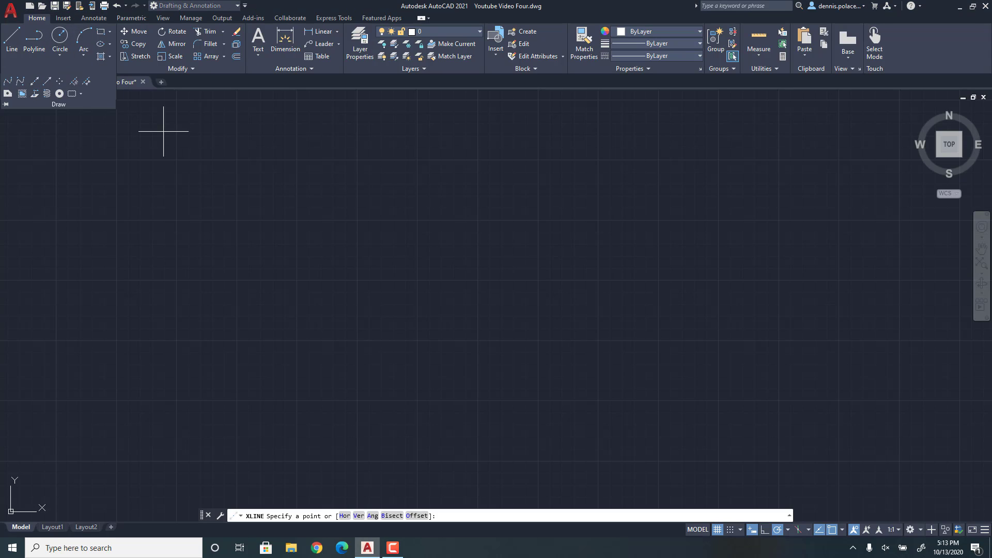
click(493, 256)
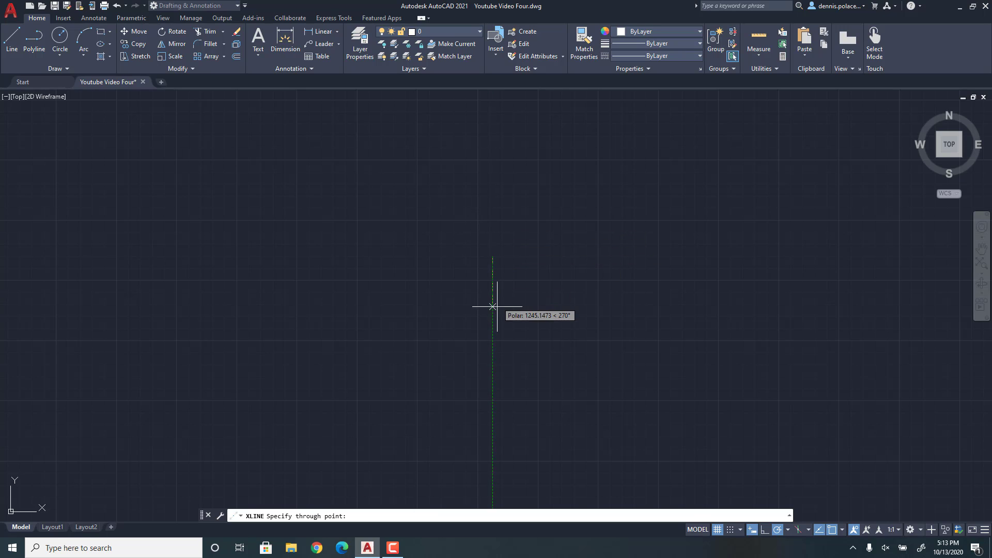
click(492, 325)
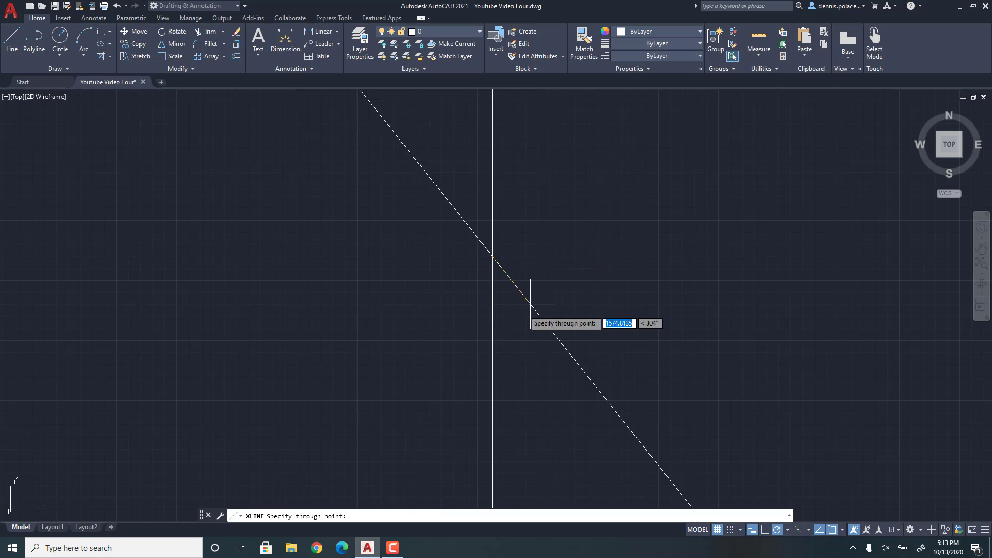
click(580, 256)
key(Return)
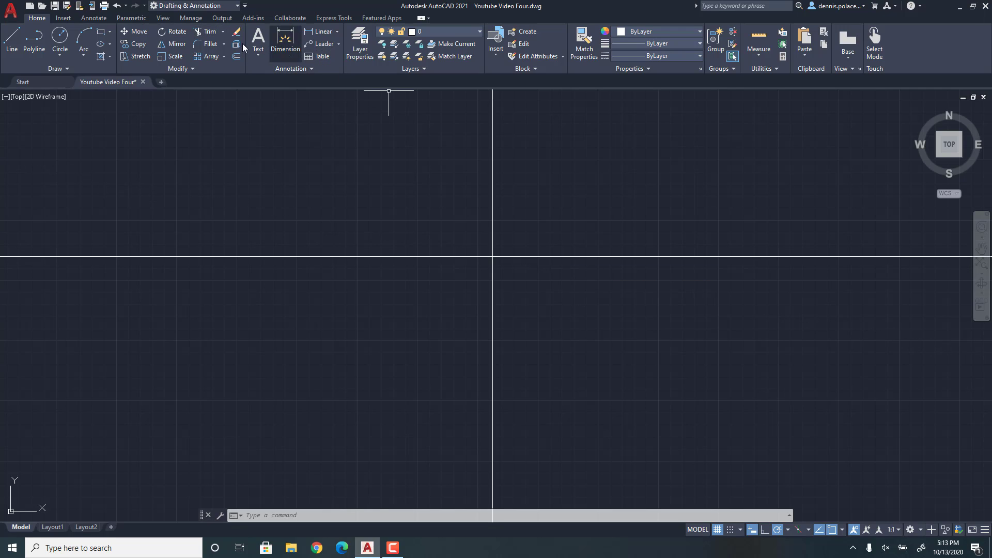
Step: Draw a circle with radius 0.25 centred on the intersection of the two construction lines
click(60, 34)
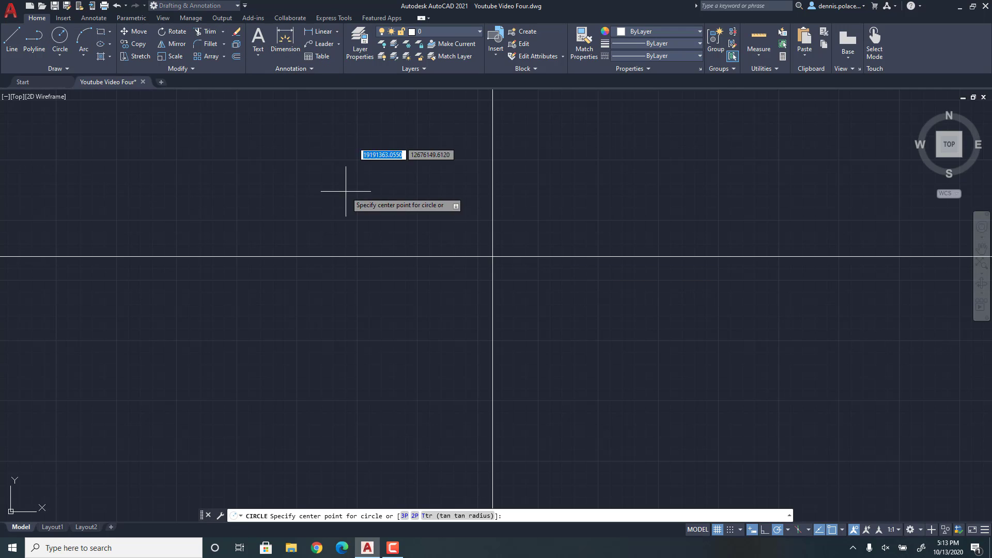
click(493, 256)
right_click(514, 283)
click(464, 509)
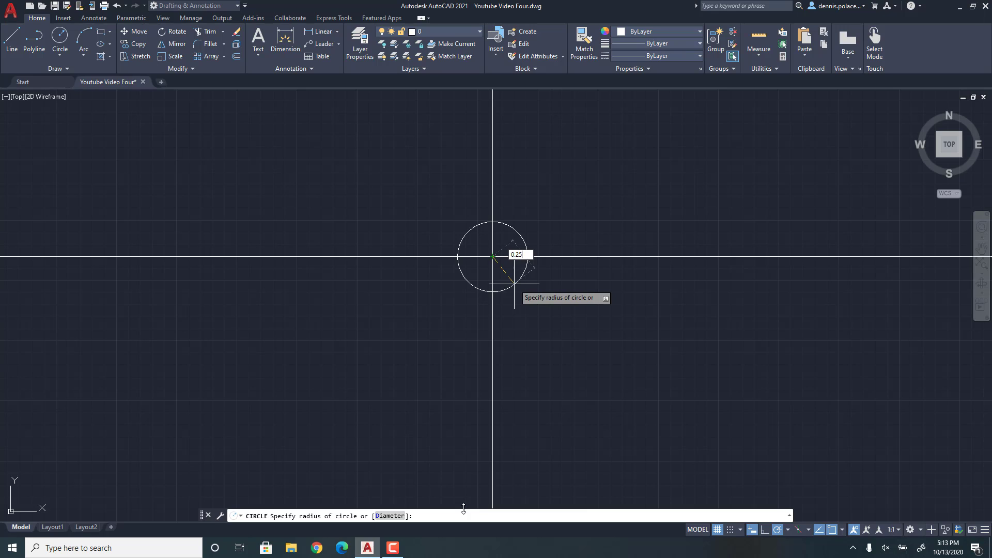
key(Return)
scroll(490, 256, down, 3)
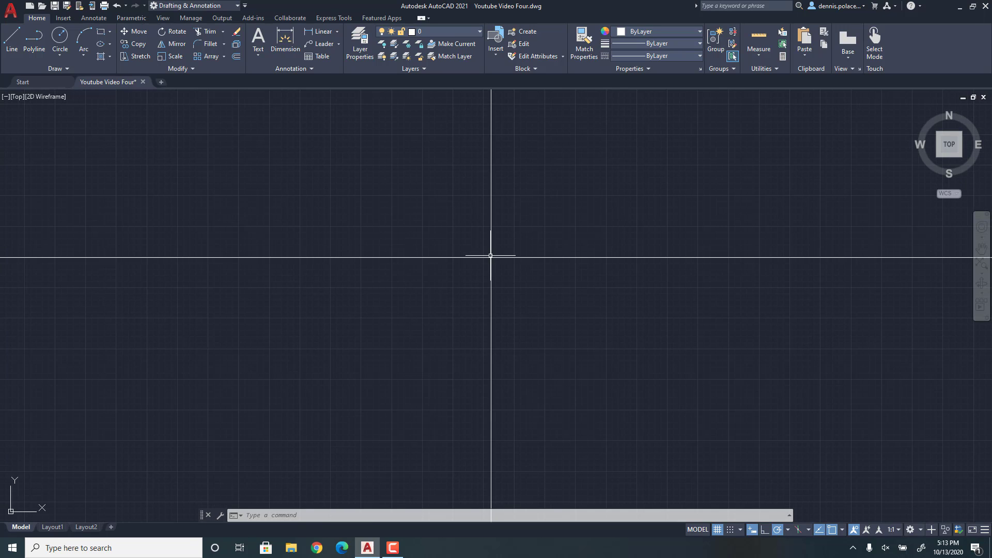
middle_click(508, 271)
middle_click(509, 270)
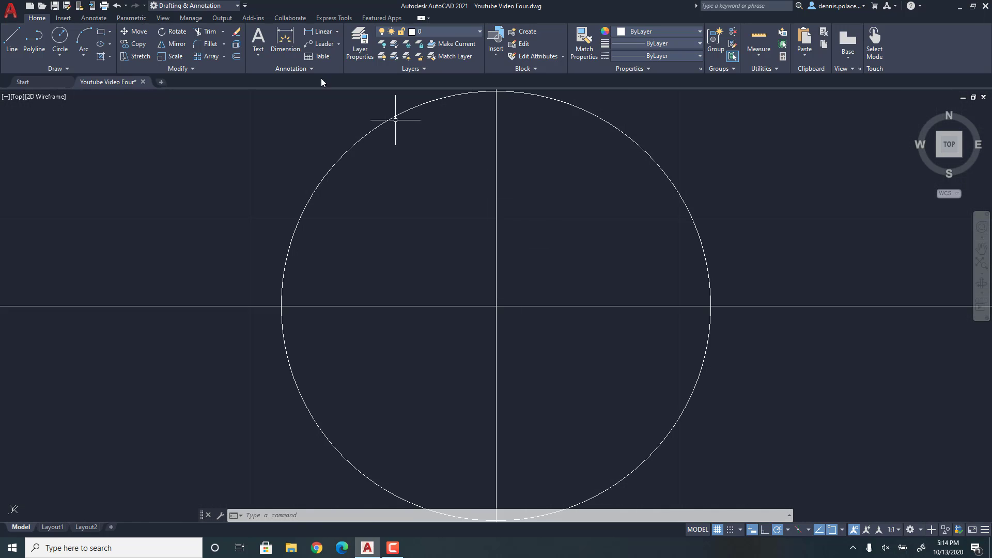
scroll(450, 294, down, 2)
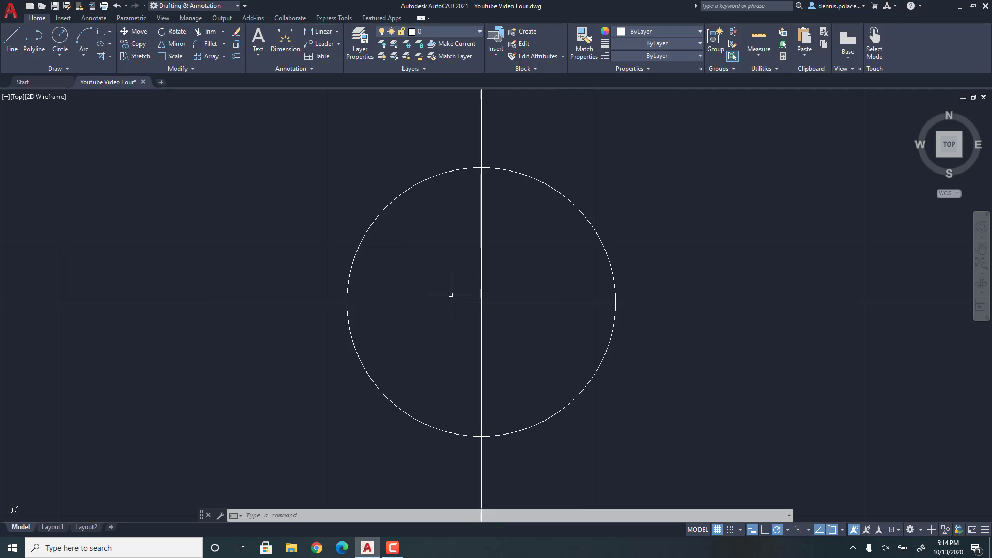
Step: Draw a second concentric circle with twice the first circle's radius at the construction lines' intersection
click(59, 37)
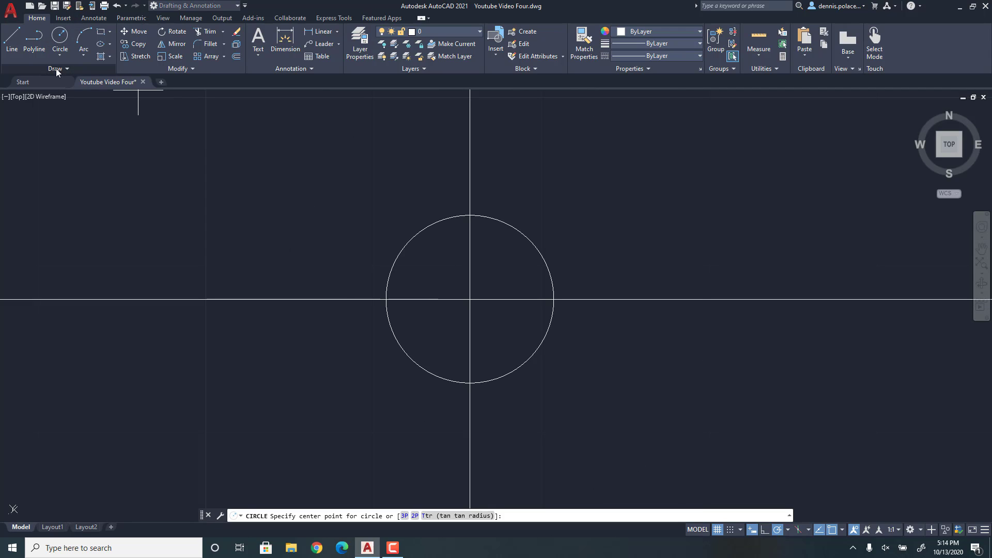
click(470, 300)
right_click(520, 308)
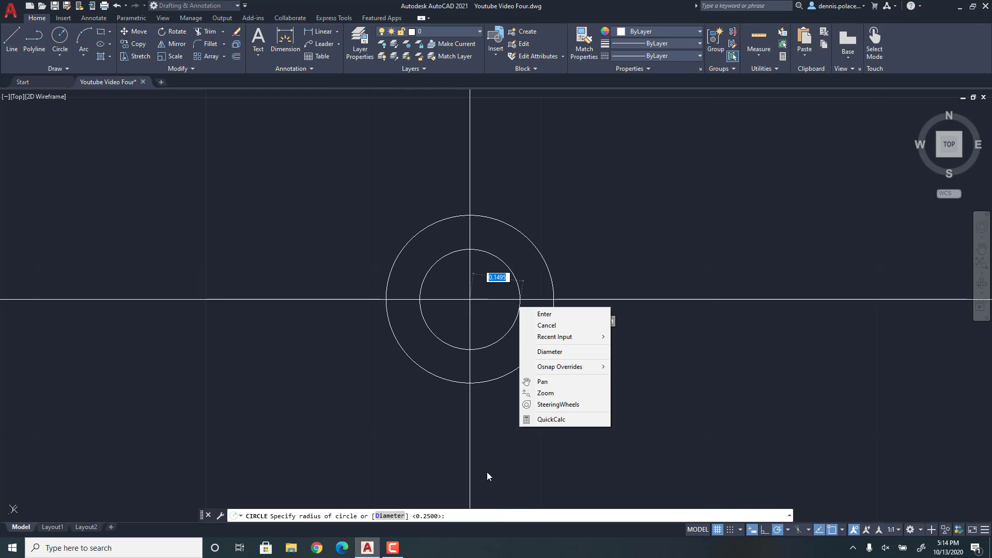
click(466, 519)
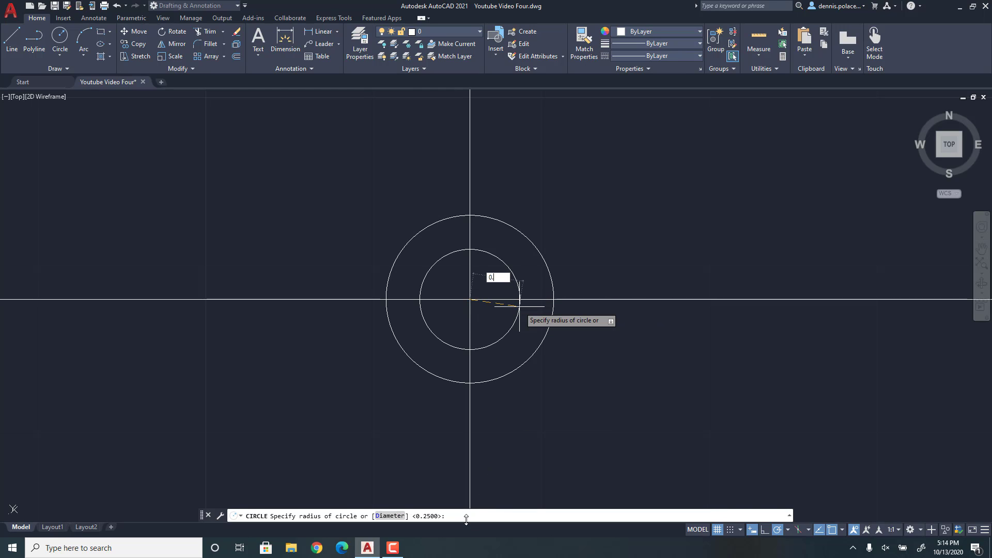
key(Return)
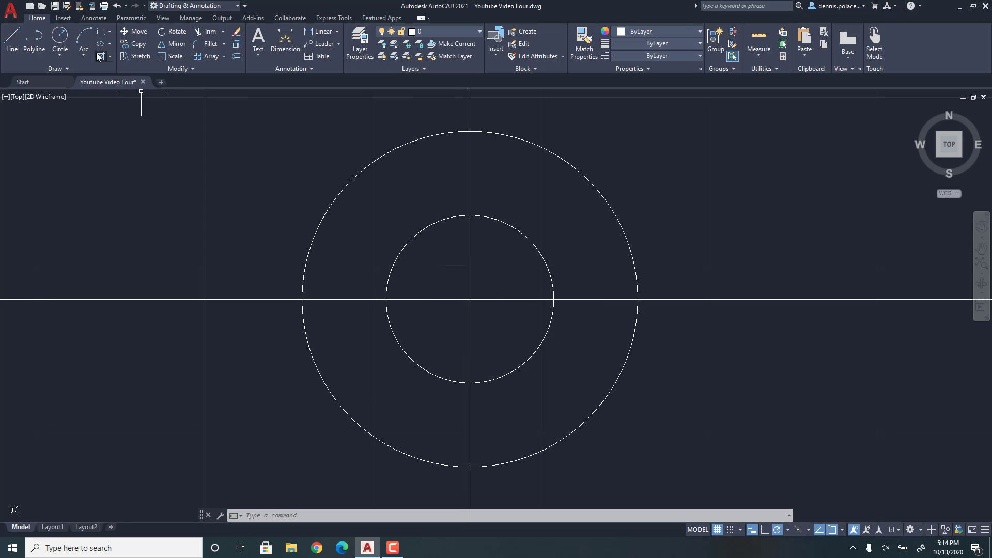
Step: Draw a third concentric circle with radius 1 at the construction lines' intersection
click(60, 37)
scroll(424, 325, down, 3)
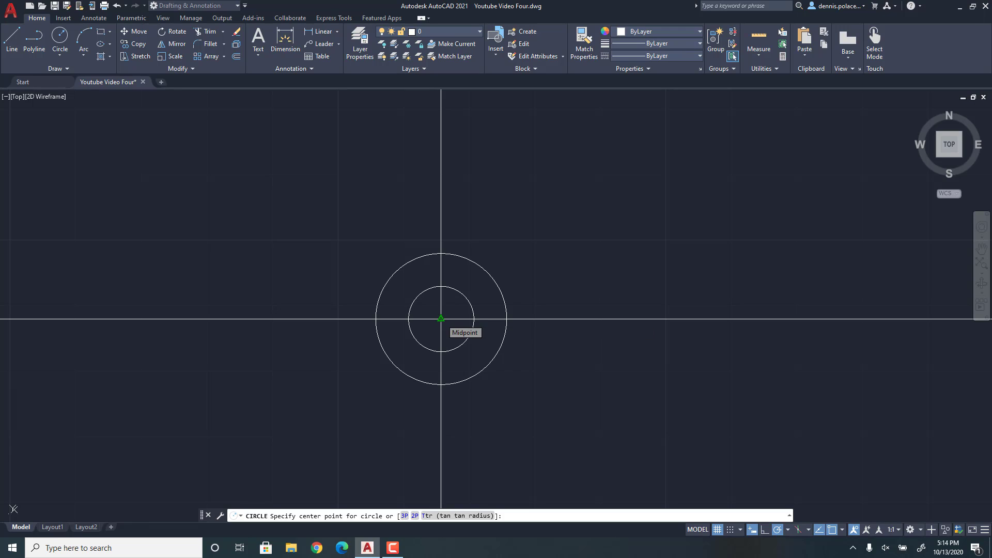
click(441, 319)
right_click(524, 381)
click(492, 512)
text(2)
key(Return)
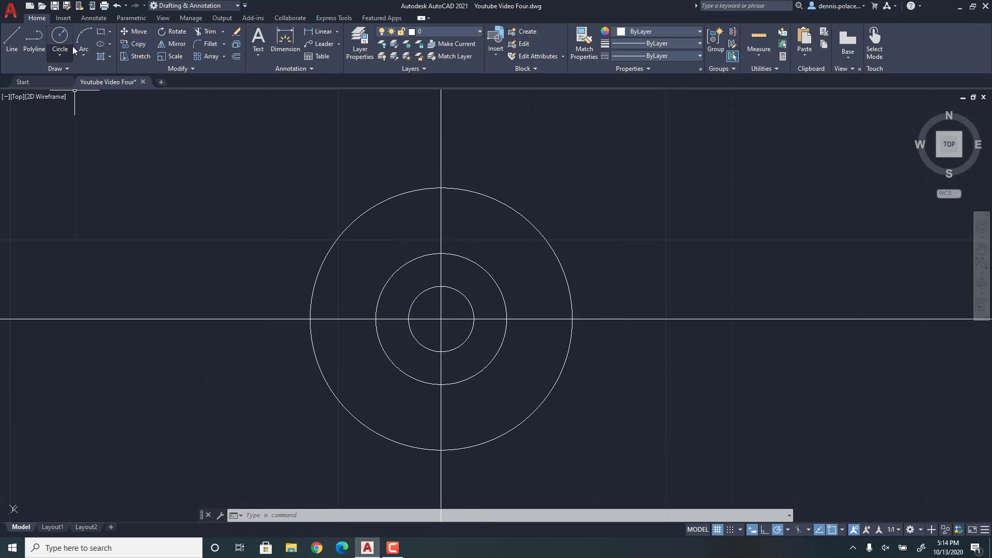
Step: Draw a fourth, outermost concentric circle with radius 1.5 at the construction lines' intersection
click(60, 37)
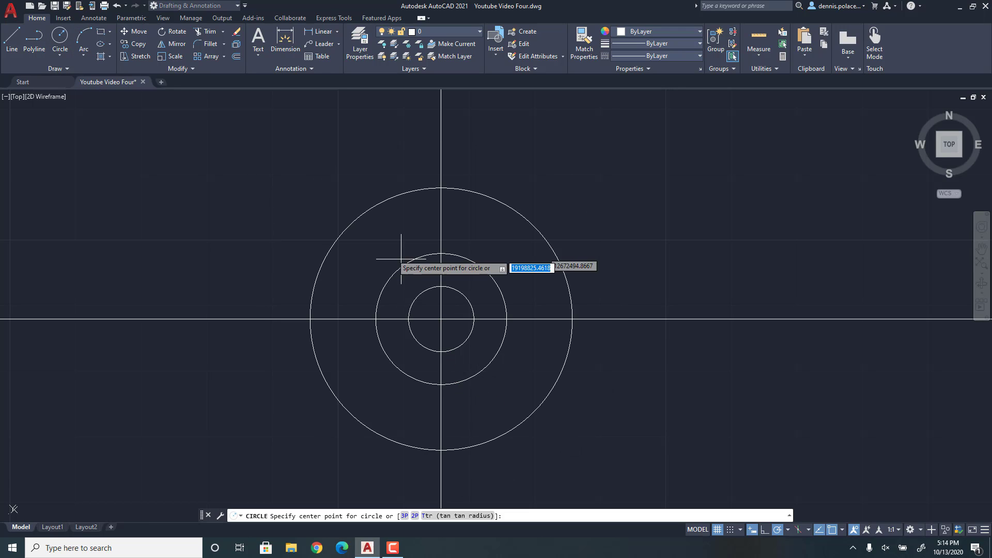
click(441, 319)
scroll(441, 319, down, 4)
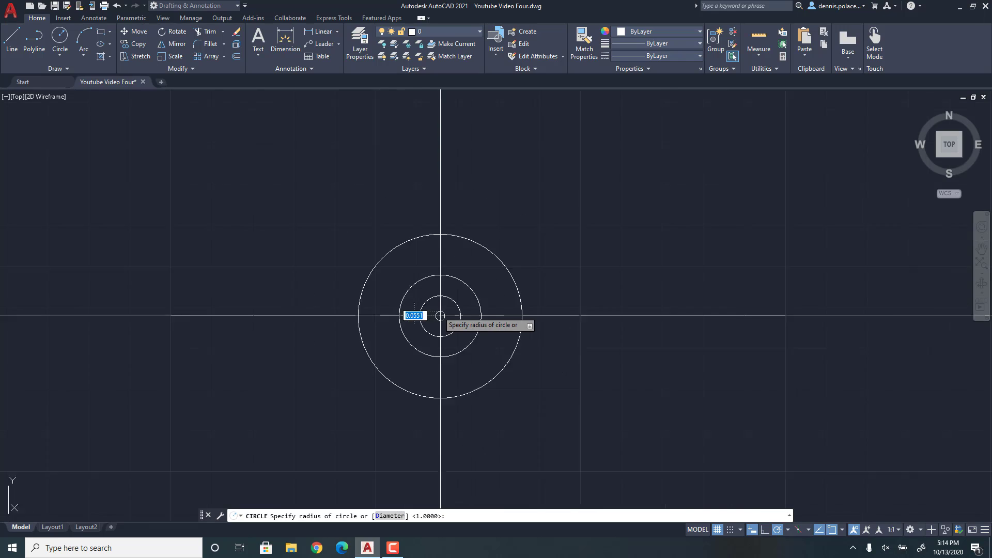
right_click(479, 353)
click(469, 523)
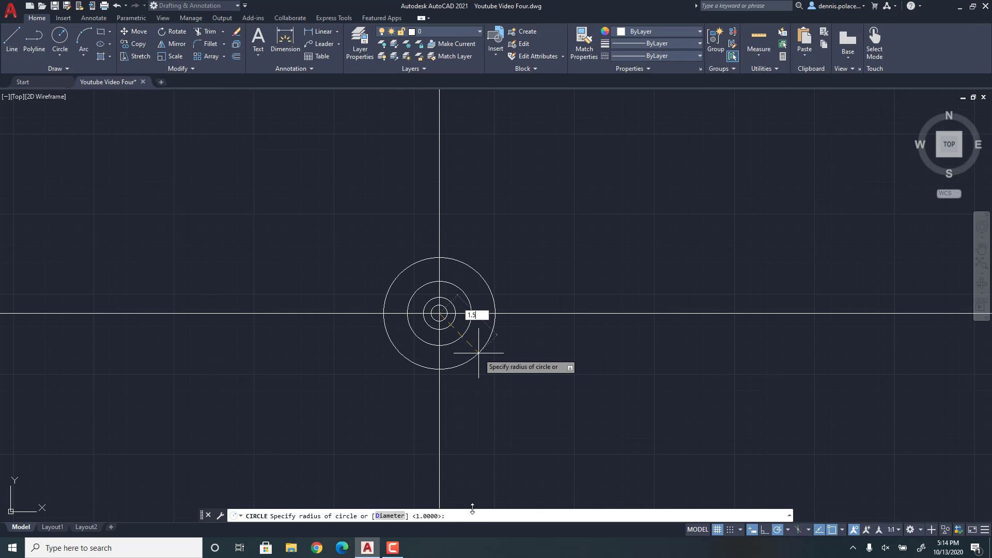
key(Return)
scroll(434, 308, up, 5)
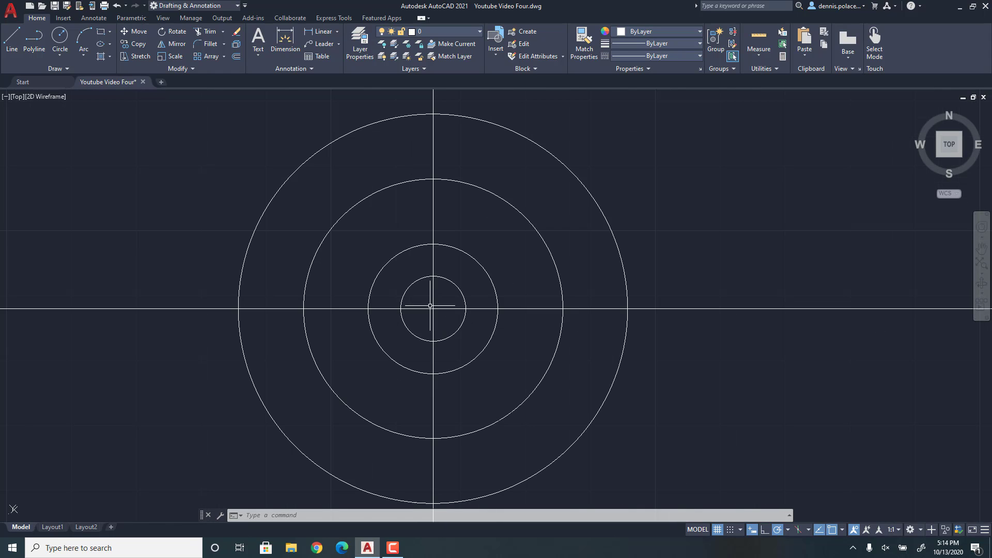
Step: Offset the horizontal construction line by 0.1309 both above and below
click(237, 57)
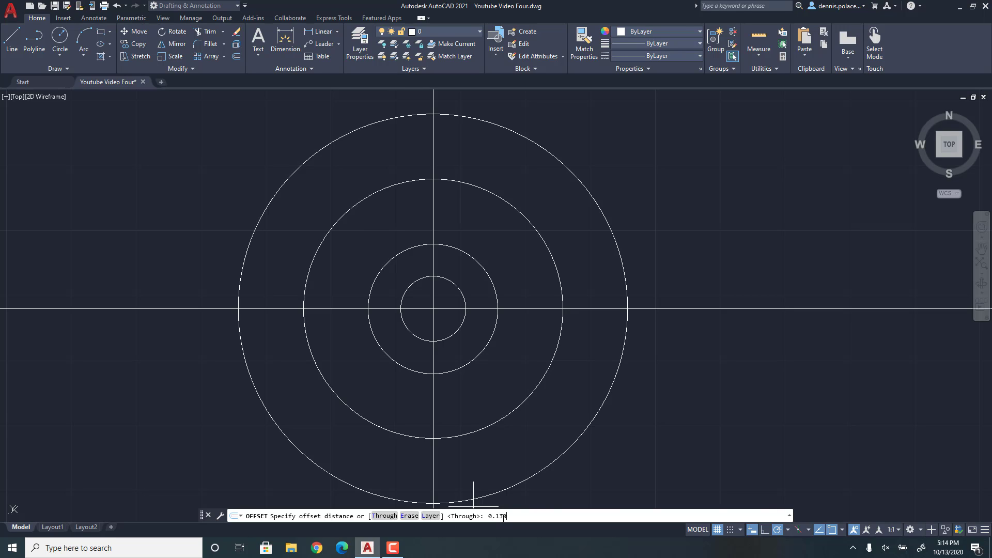
key(Return)
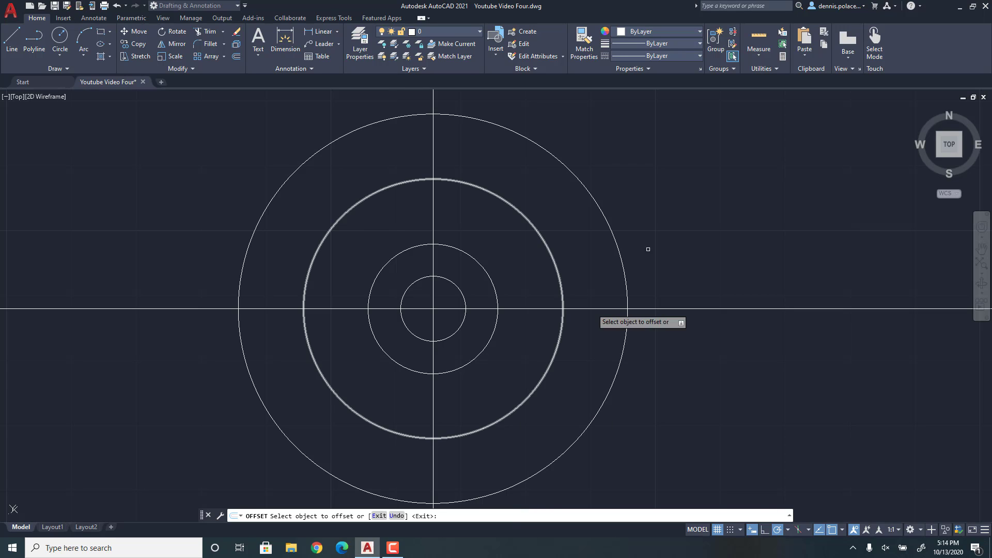
click(689, 309)
click(693, 284)
click(689, 309)
click(693, 332)
right_click(694, 338)
click(708, 345)
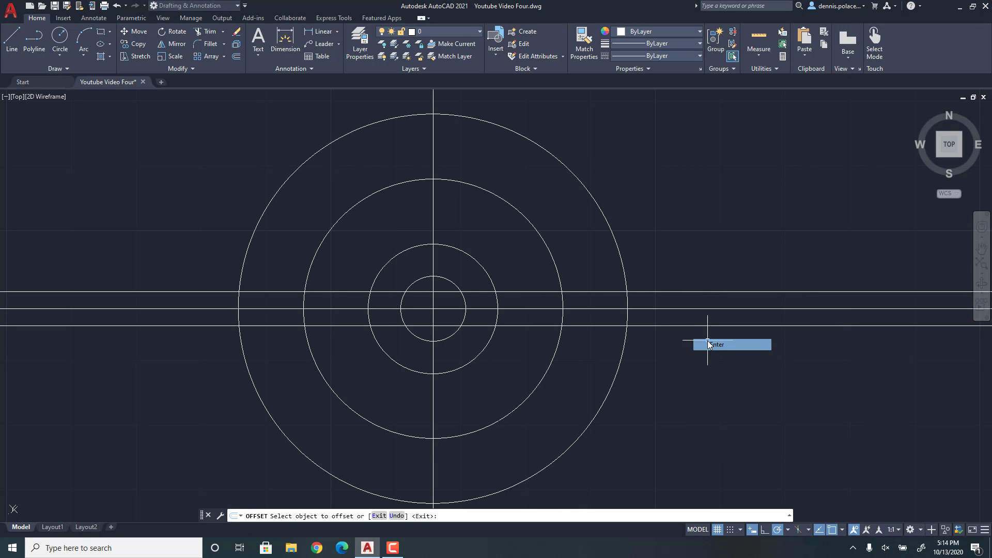
Step: Offset the central horizontal construction line by 0.047 both above and below
click(236, 56)
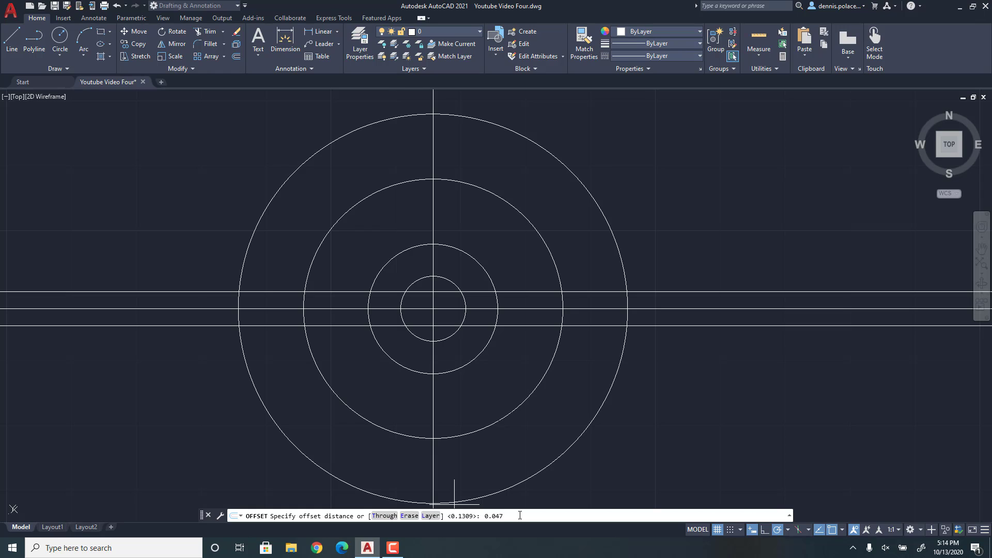
text(0.047)
key(Return)
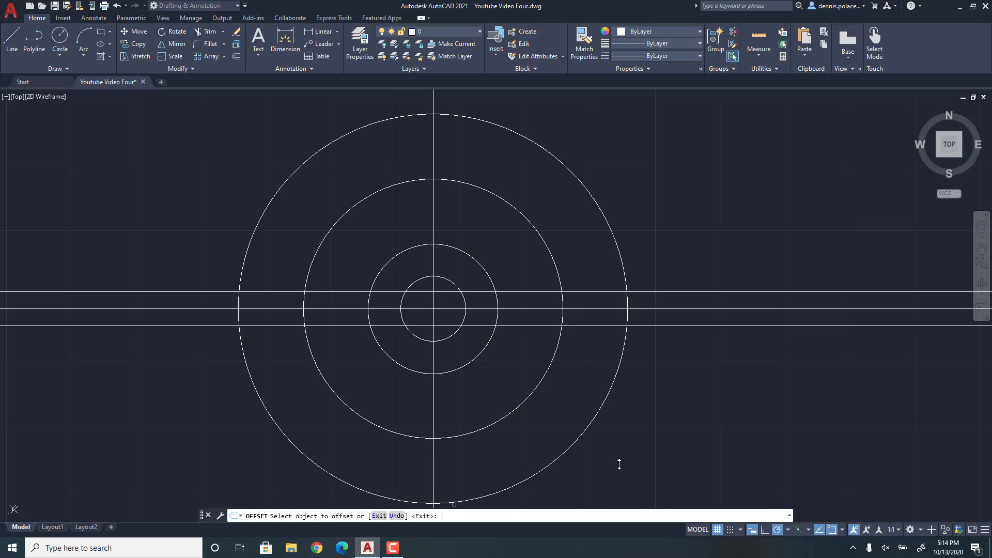
click(669, 309)
click(671, 299)
click(672, 309)
click(673, 316)
right_click(674, 376)
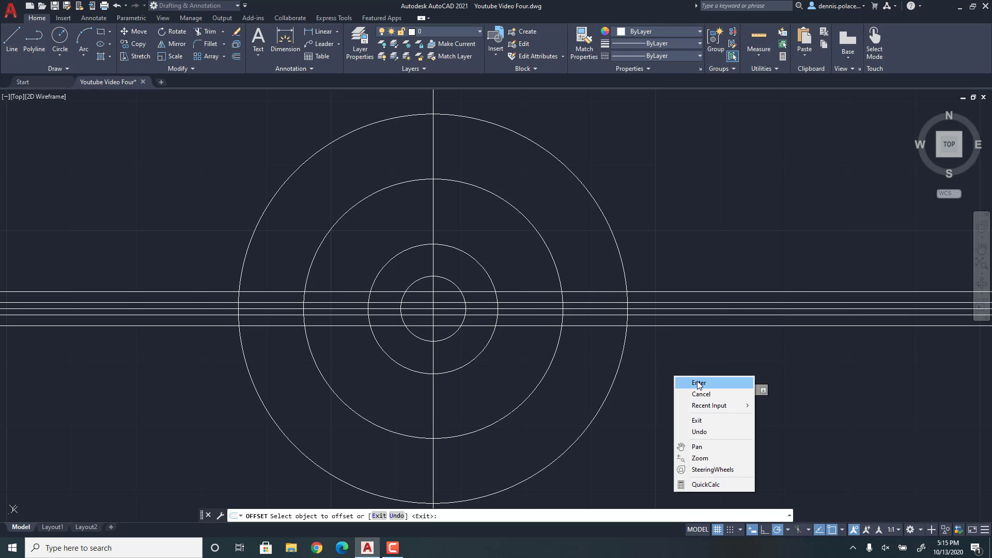
click(699, 383)
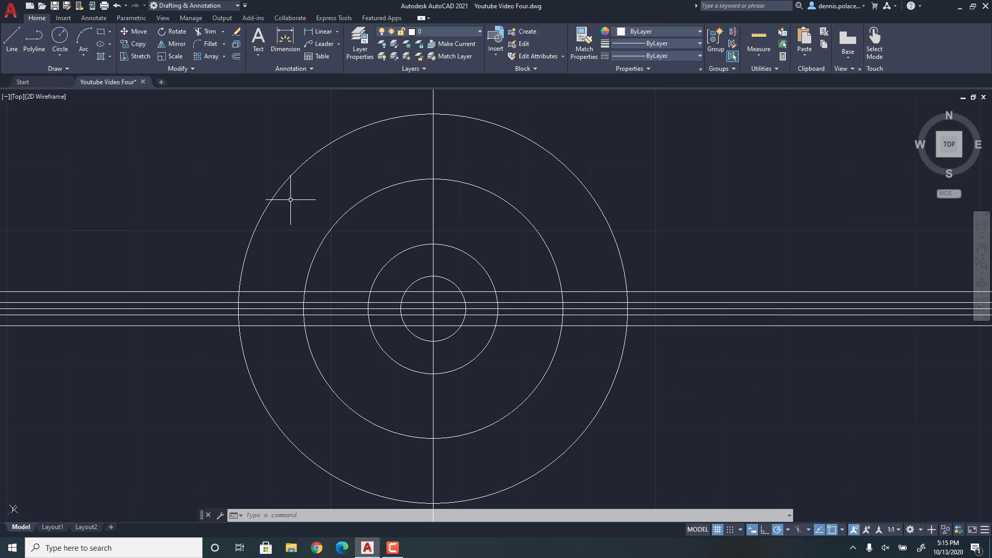
Step: Offset the vertical construction line by 0.107 to both sides
click(238, 57)
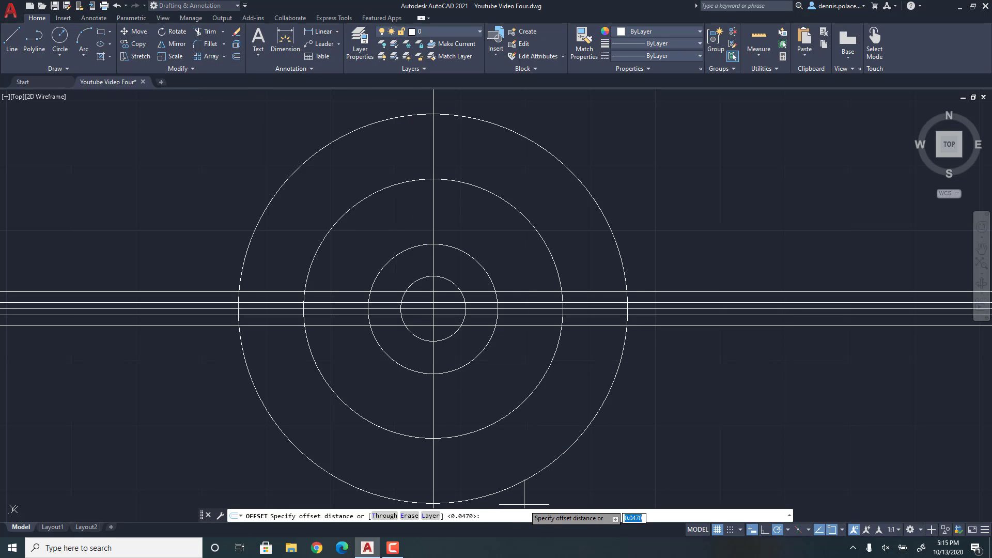
text(0)
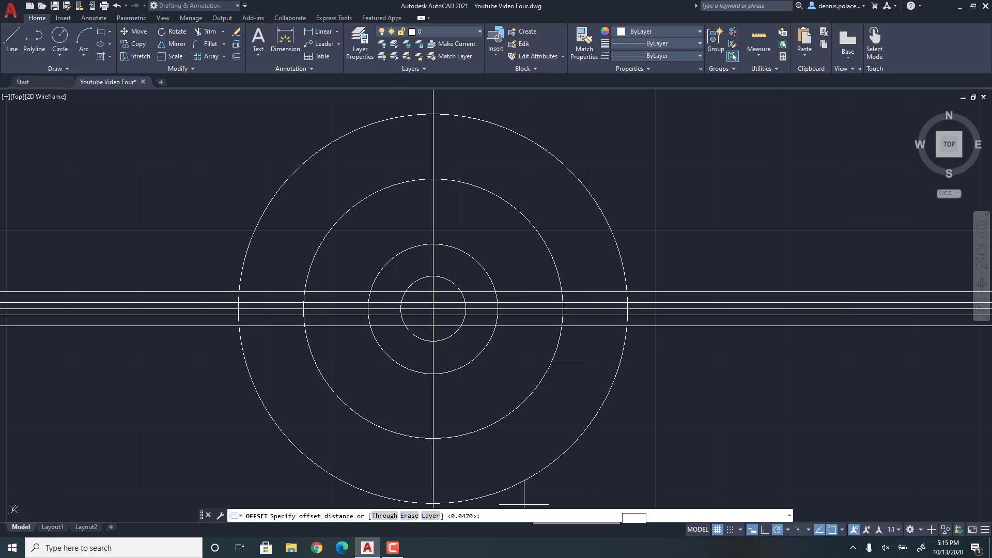
key(Return)
scroll(449, 271, down, 6)
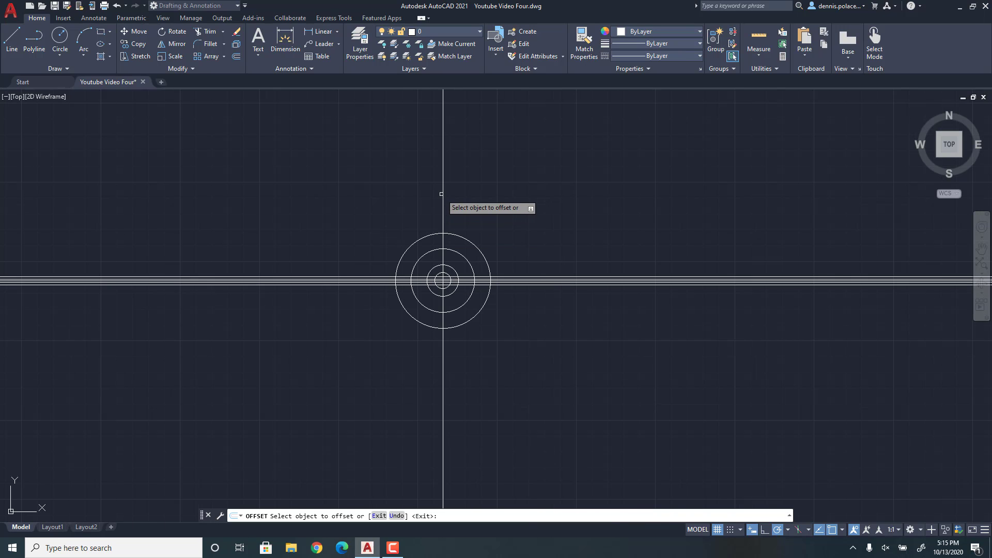
click(443, 194)
click(433, 193)
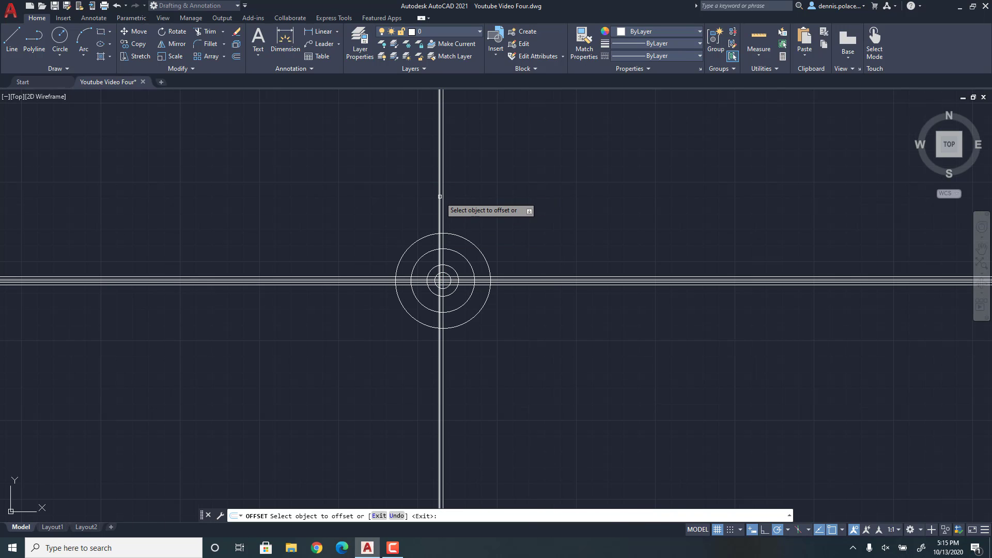
click(442, 198)
click(446, 194)
scroll(446, 280, up, 6)
right_click(460, 261)
click(492, 275)
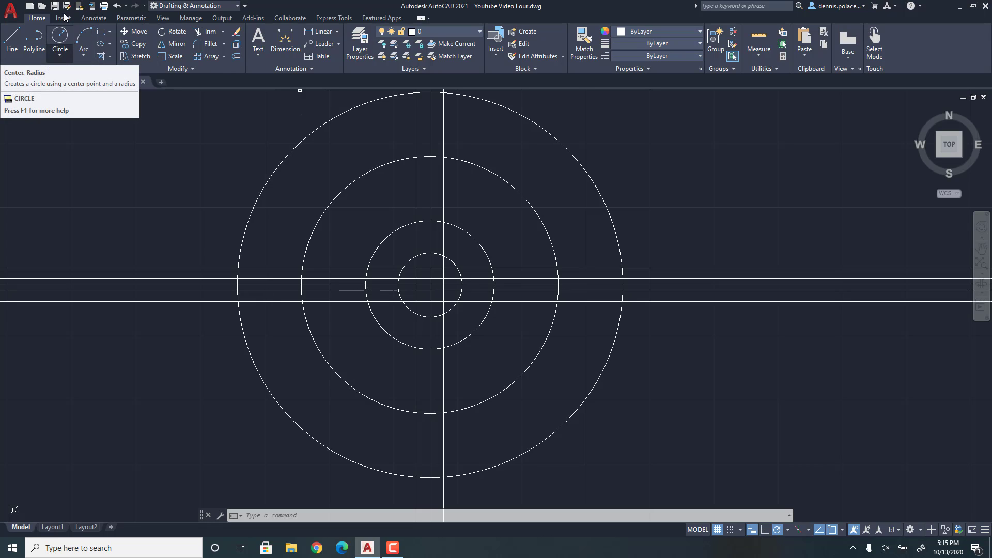
Step: Offset the circle of radius 1.5 by 0.1905 both inward and outward
click(237, 57)
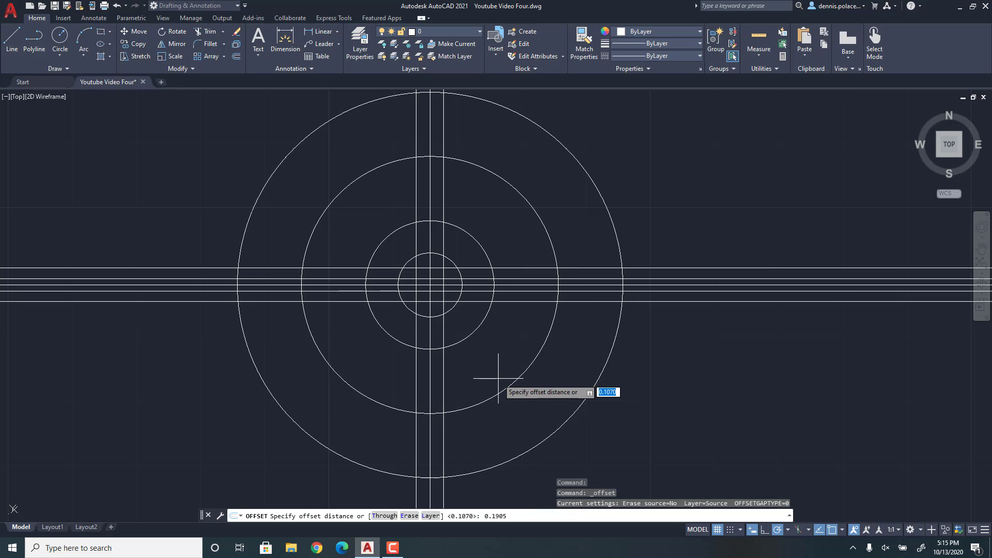
text(0.1905)
key(Return)
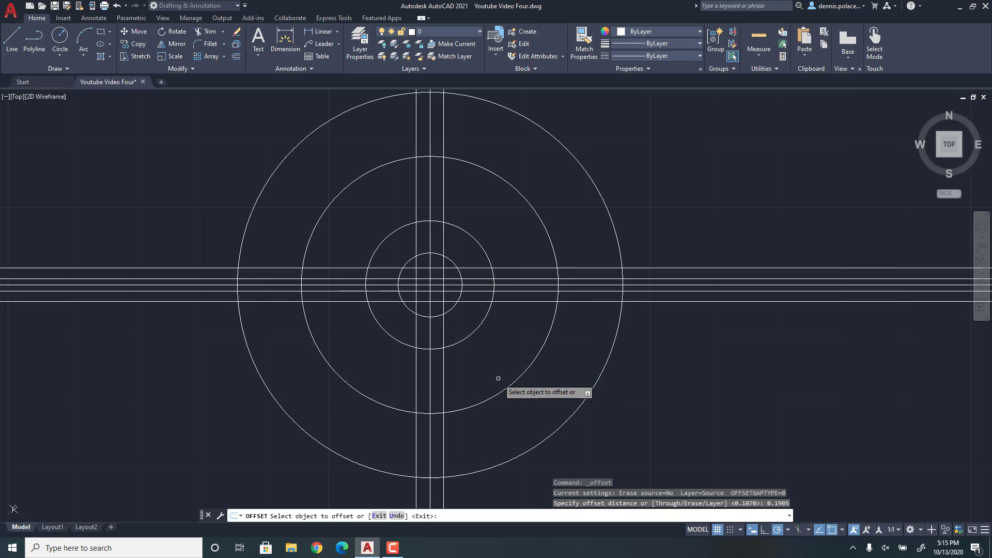
click(603, 201)
click(595, 212)
click(608, 209)
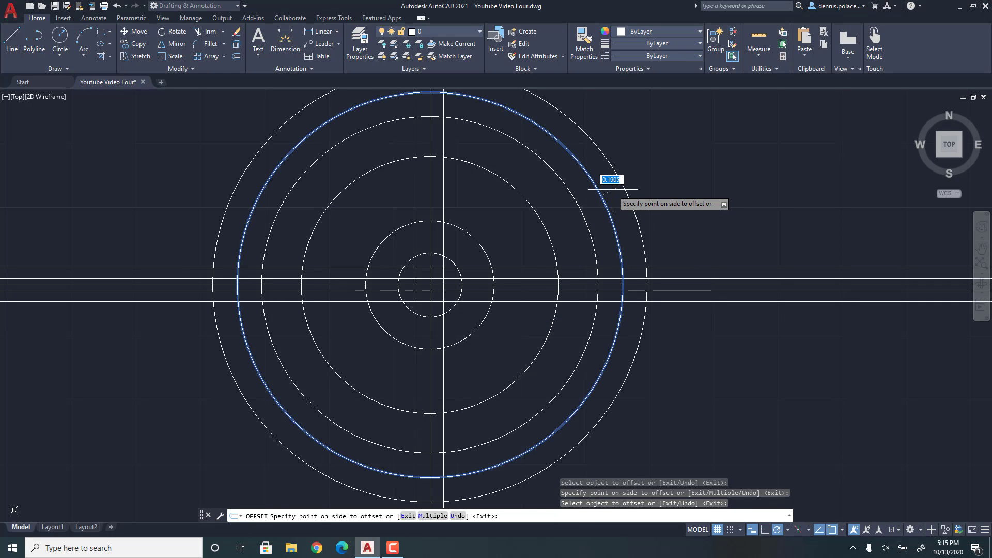
click(626, 175)
right_click(655, 188)
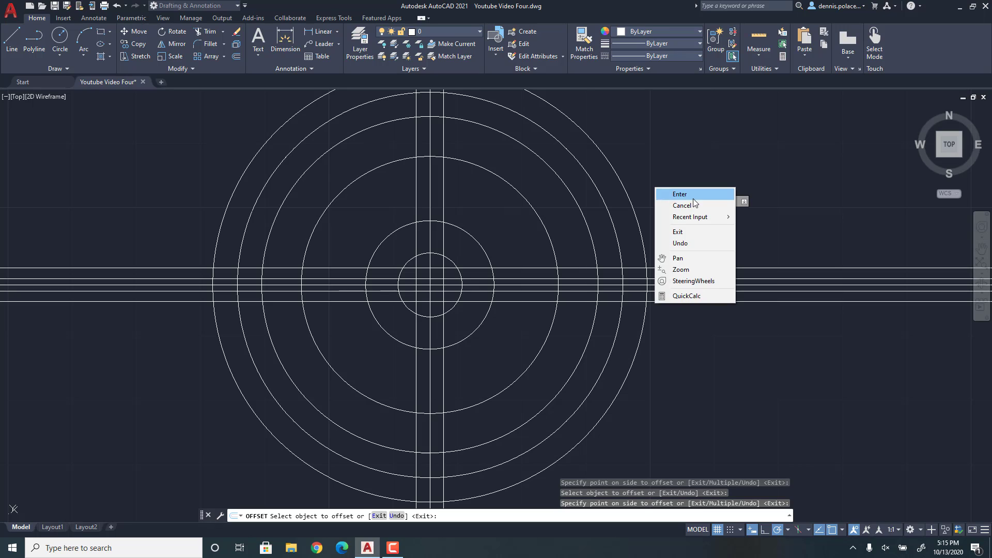
Step: Finish the offset and trim the three vertical lines between the third and fourth circles from the outside, above the centre
click(694, 196)
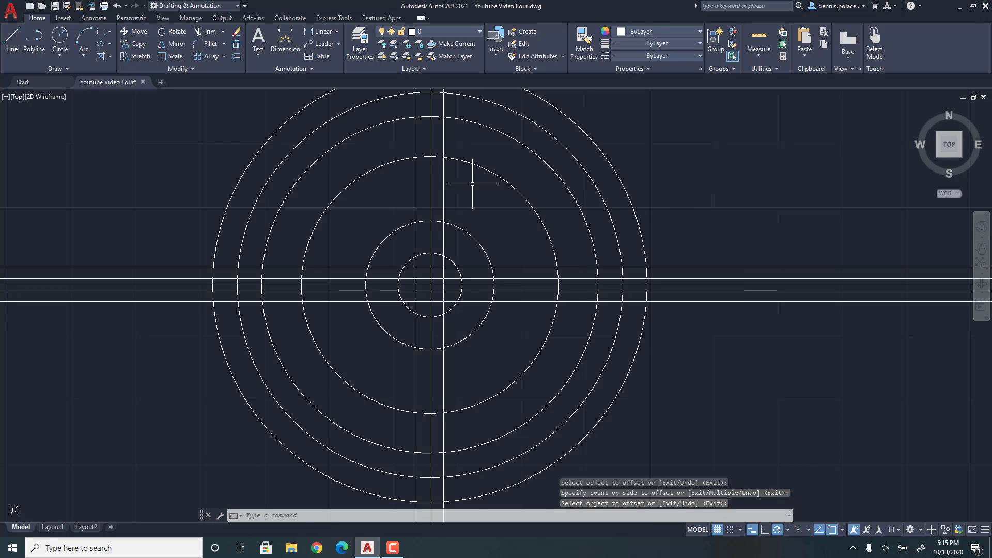
scroll(477, 177, down, 3)
scroll(473, 189, up, 2)
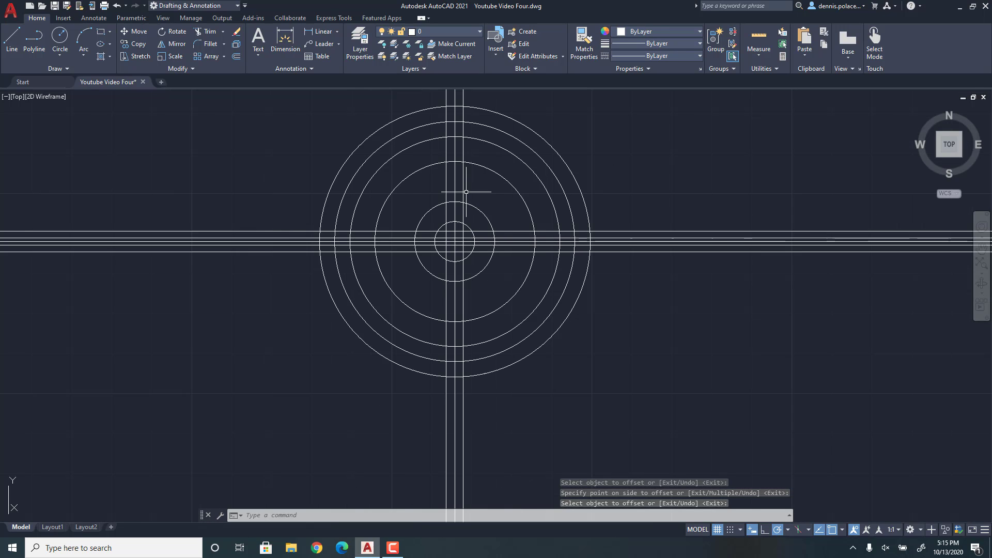
scroll(444, 192, up, 2)
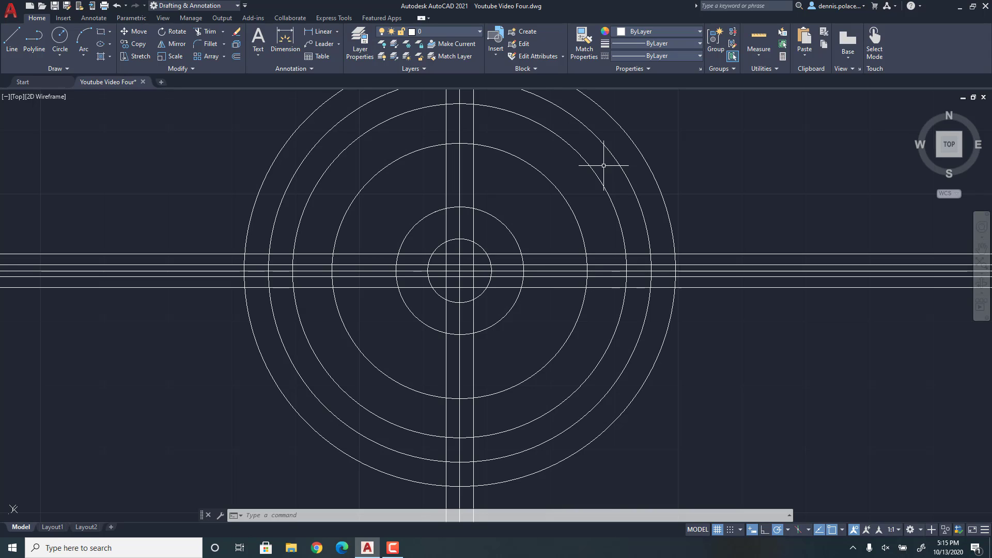
scroll(470, 215, down, 2)
scroll(462, 173, up, 2)
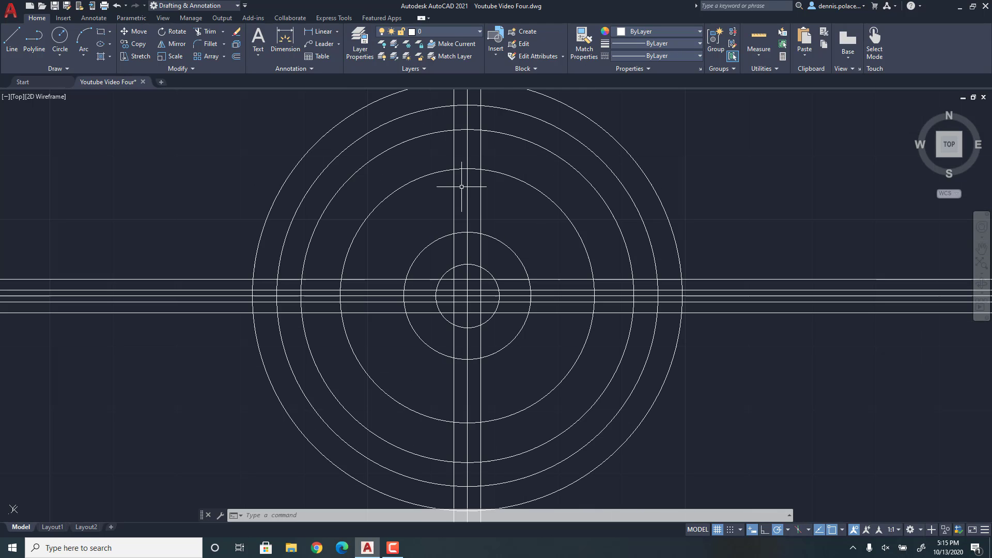
click(201, 30)
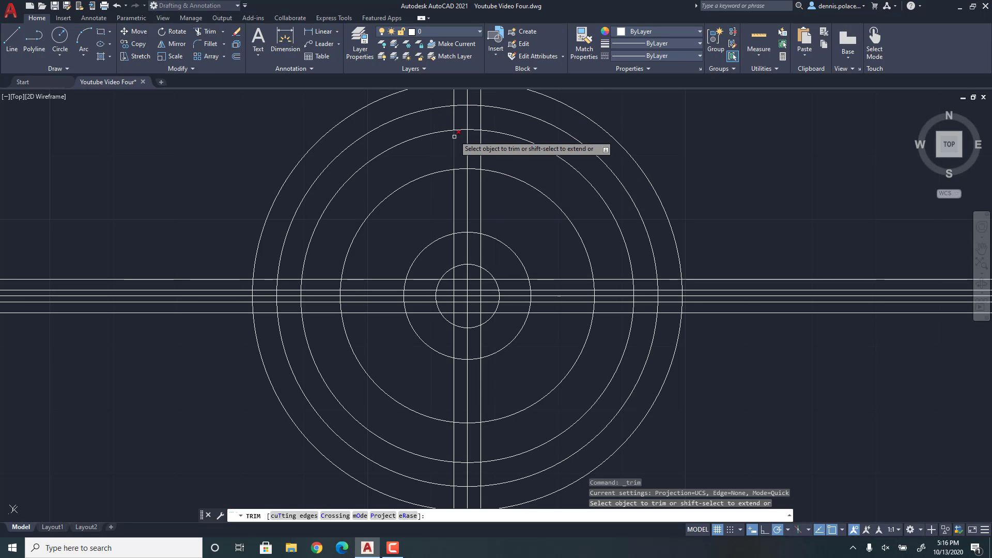
scroll(456, 114, down, 3)
scroll(457, 110, up, 3)
scroll(457, 110, up, 4)
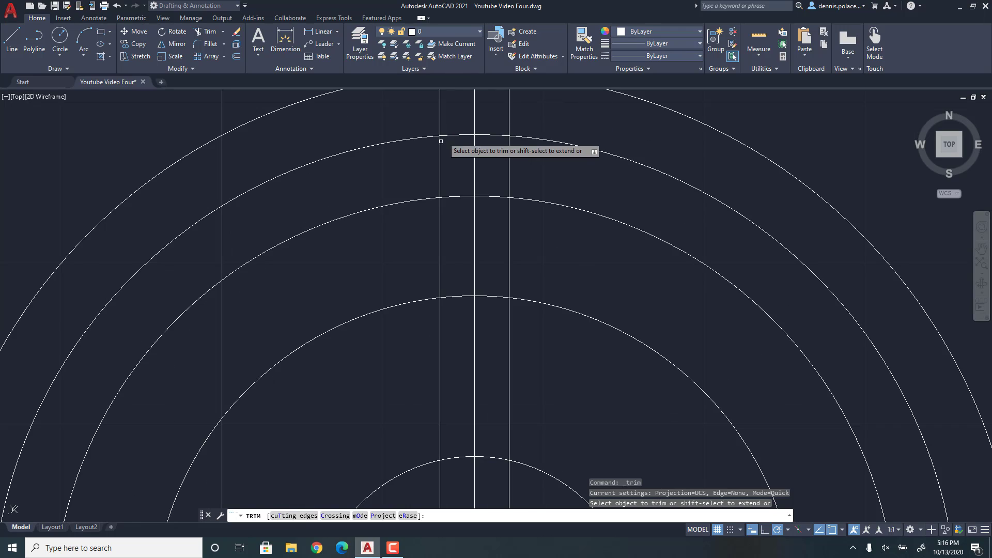
click(440, 221)
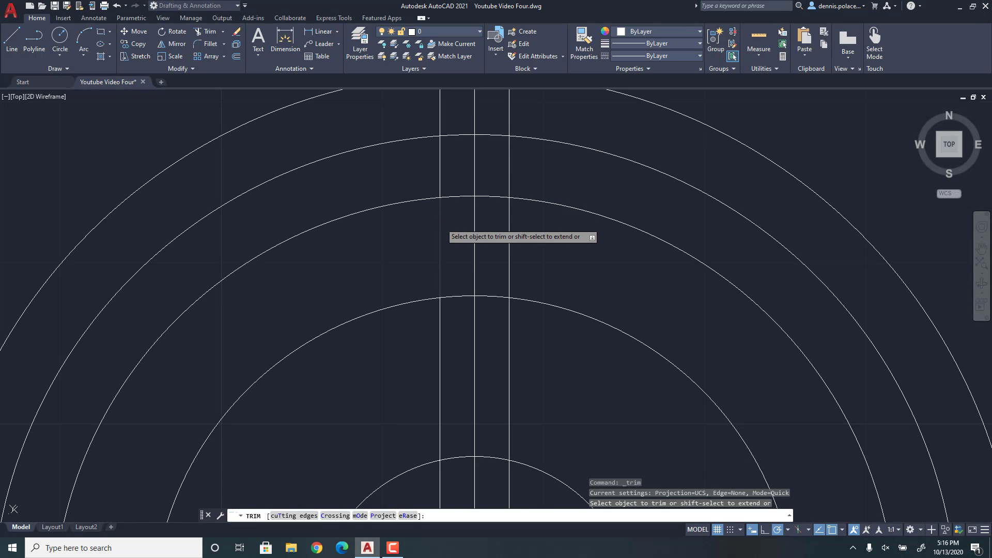
click(509, 221)
Step: Trim away the upper-left and upper-right arcs of the third circle from the outside, keeping its short arc between the vertical lines
scroll(490, 222, down, 2)
click(442, 213)
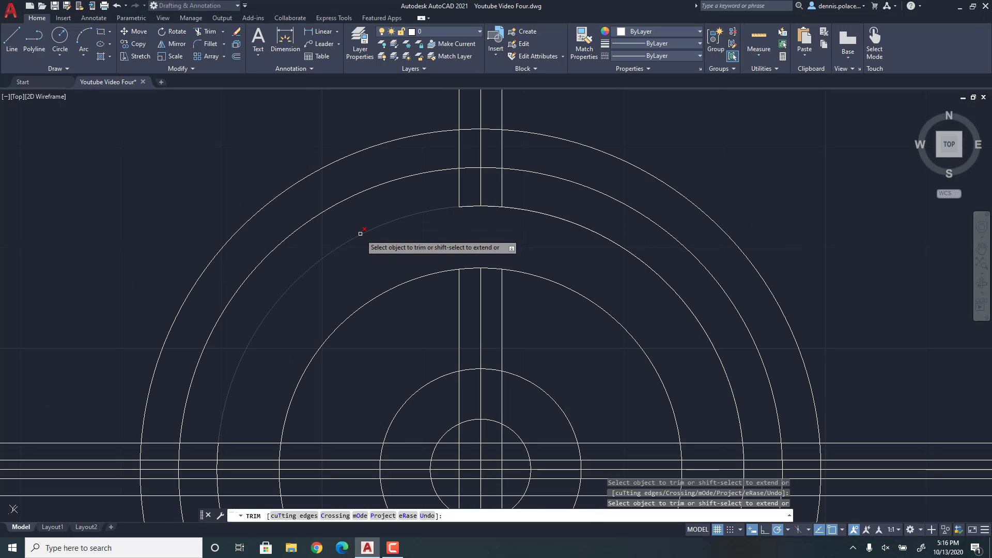
click(580, 225)
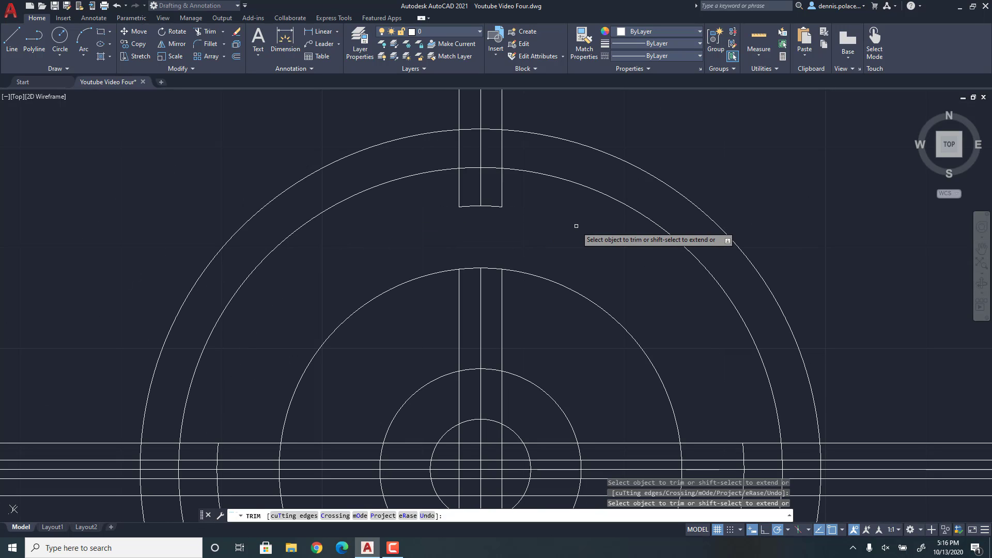
scroll(382, 297, down, 3)
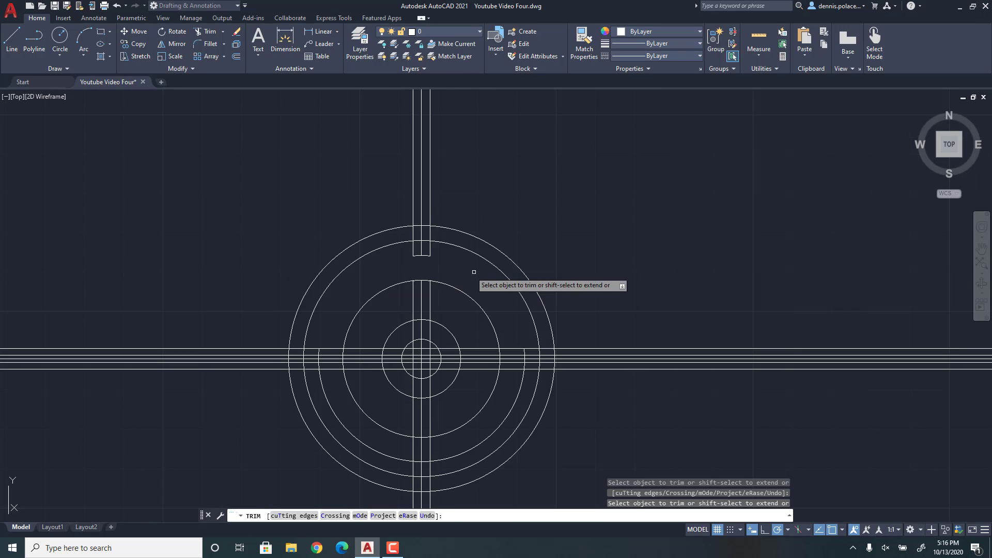
scroll(466, 280, up, 1)
scroll(370, 254, up, 2)
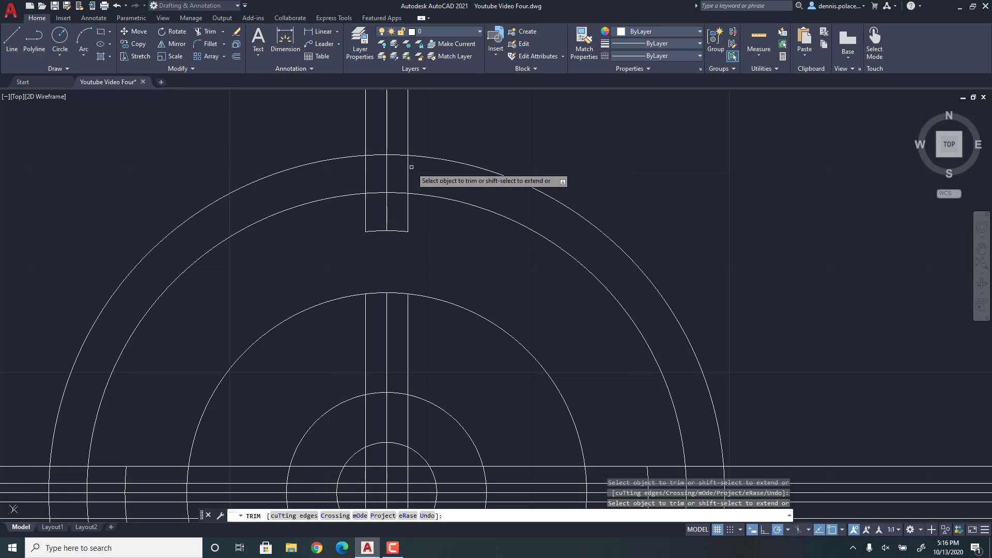
Step: Trim away the lower-left and lower-right arcs of the third circle, between the horizontal and vertical line strips
scroll(439, 381, down, 4)
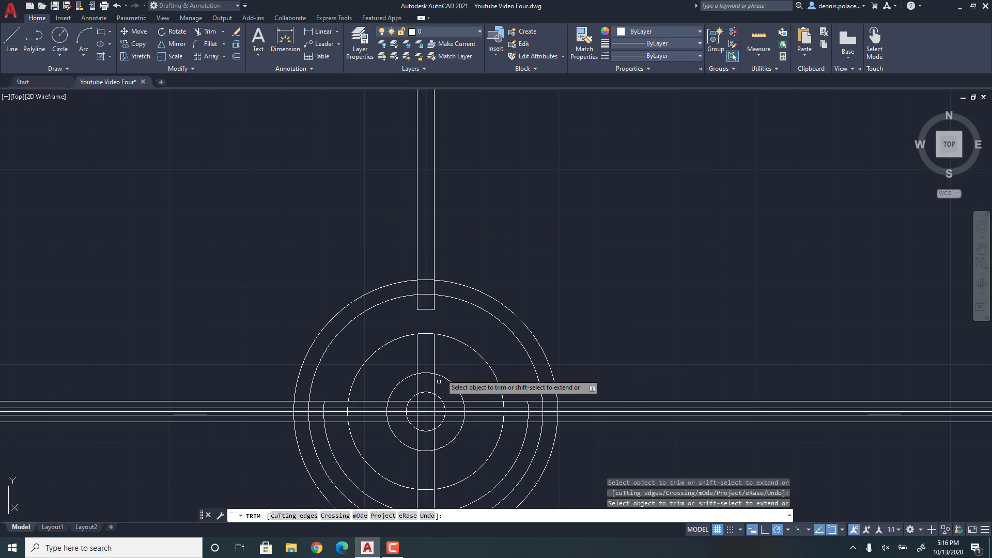
click(330, 439)
click(356, 454)
key(Return)
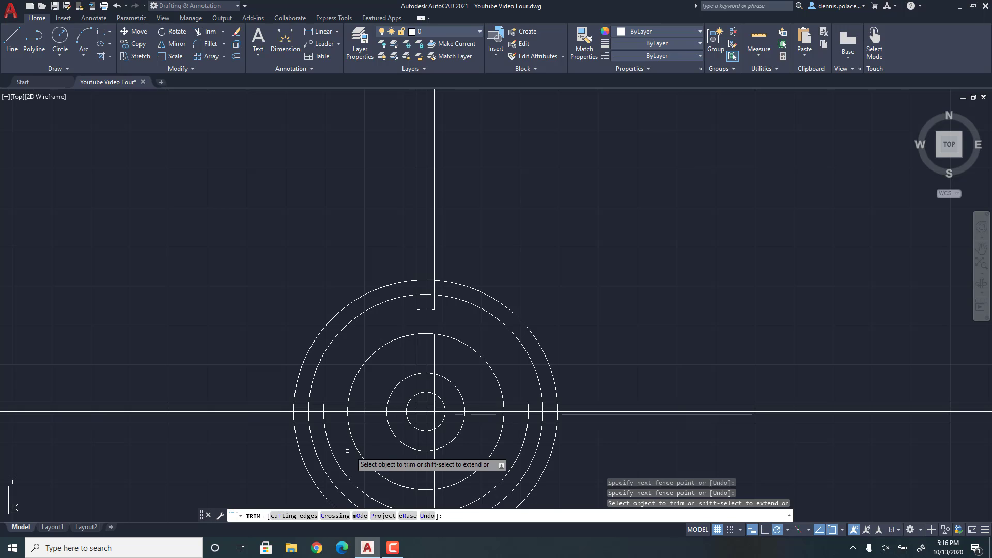
click(521, 451)
scroll(332, 410, up, 8)
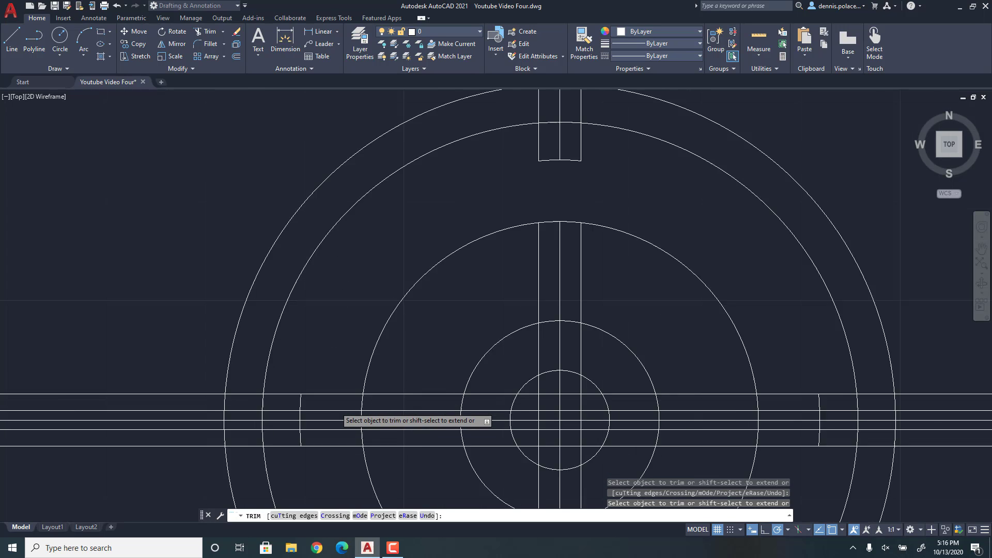
Step: Trim away the third circle's remaining short arcs inside the horizontal line strip on both sides of the part
click(271, 398)
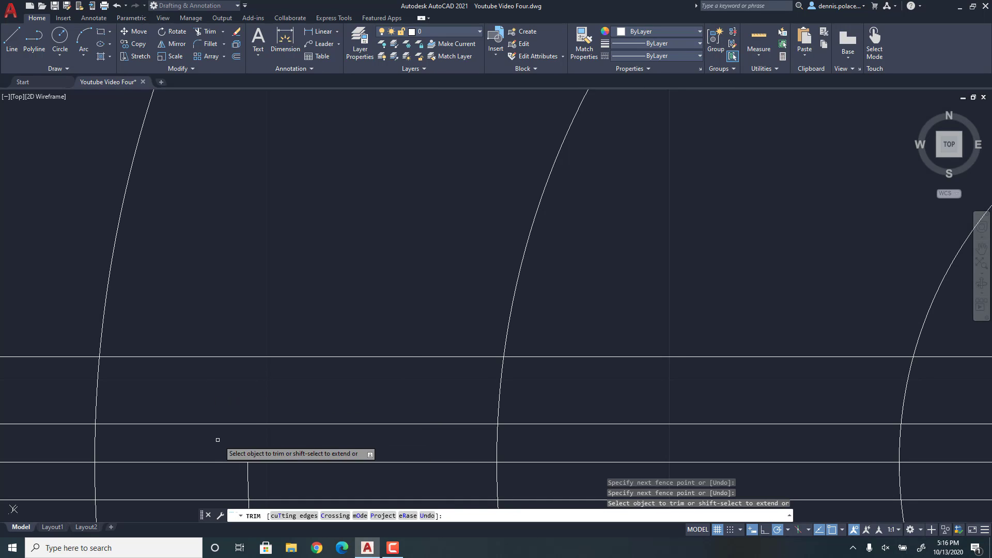
scroll(259, 453, down, 4)
scroll(240, 445, down, 2)
click(228, 486)
click(207, 485)
key(Return)
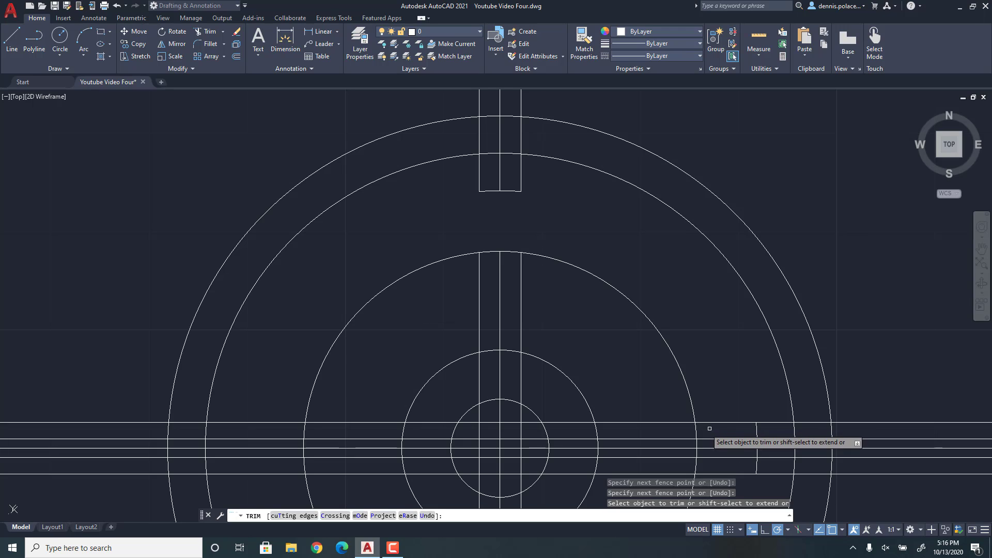
click(763, 431)
mouse_move(770, 444)
mouse_down()
mouse_move(758, 441)
mouse_move(774, 450)
mouse_move(760, 445)
mouse_move(755, 465)
mouse_up()
Step: Trim the right side of the second circle within the horizontal strip and the outermost circle there, keeping its segment between the inner lines
mouse_move(810, 432)
mouse_down()
mouse_move(795, 441)
mouse_move(801, 453)
mouse_up()
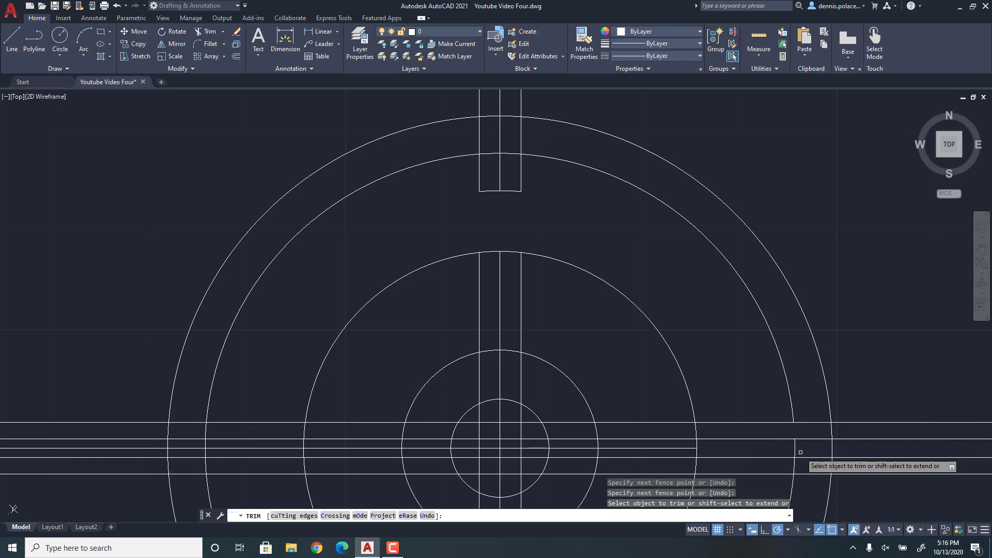
key(ctrl+z)
drag(803, 443, 786, 466)
mouse_move(823, 423)
mouse_down()
mouse_move(843, 425)
mouse_move(828, 454)
mouse_up()
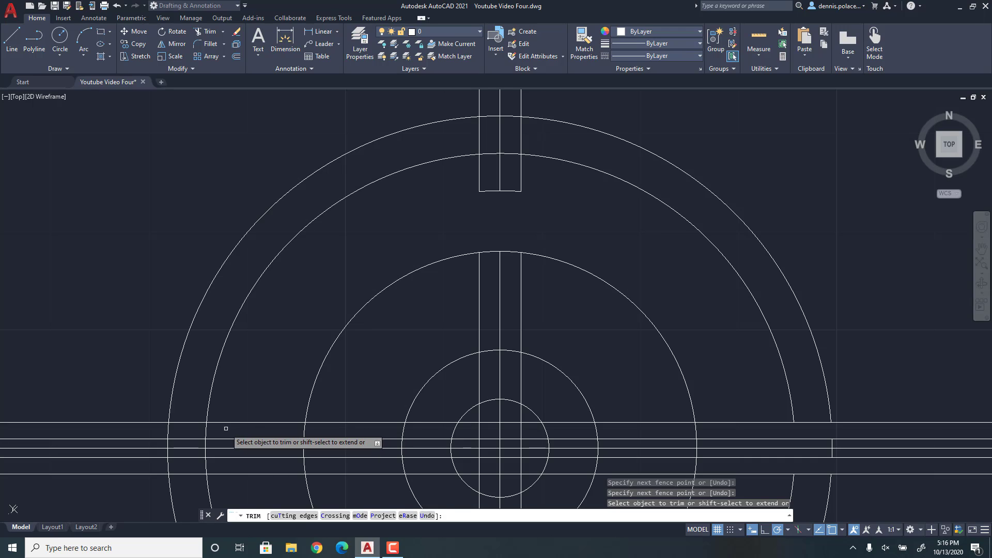
Step: Trim the left side of the second circle within the horizontal strip and the outermost circle there, keeping its segment between the inner lines
mouse_move(202, 432)
mouse_down()
mouse_move(219, 431)
mouse_move(198, 463)
mouse_up()
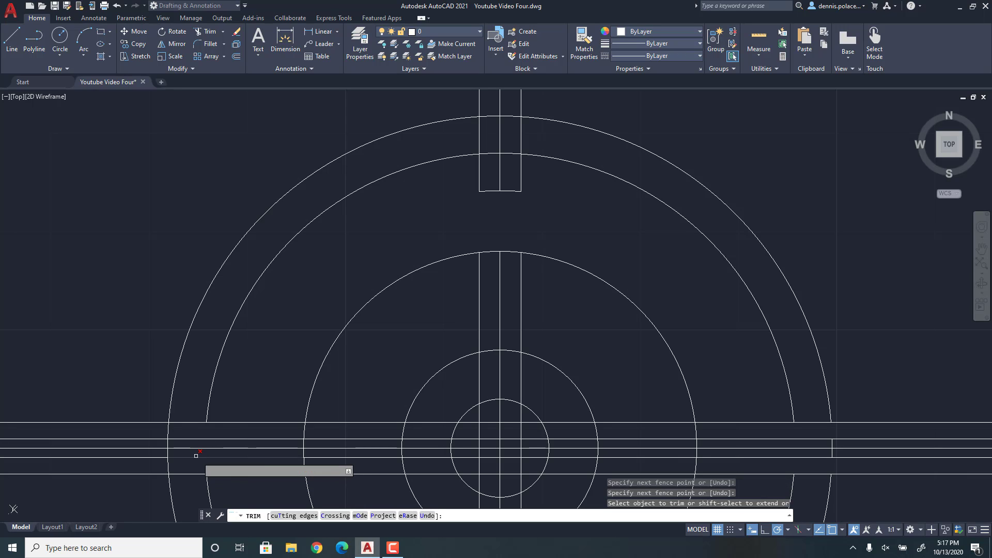
scroll(369, 374, down, 2)
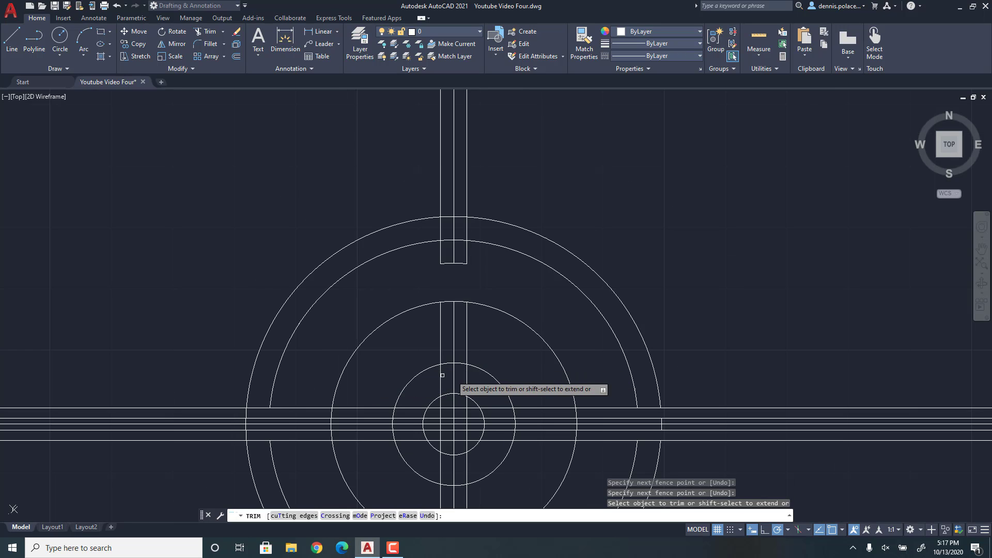
scroll(437, 373, down, 2)
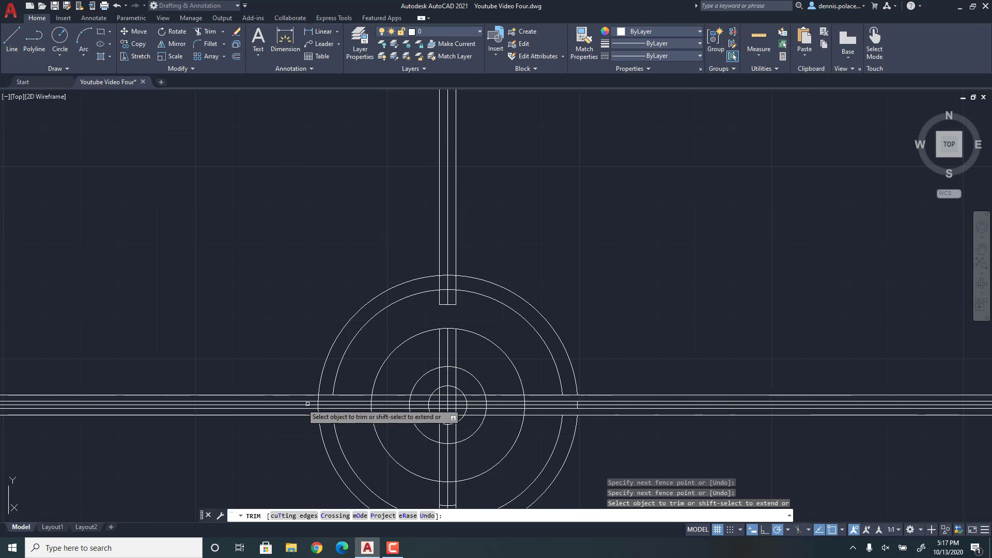
scroll(312, 402, up, 4)
mouse_move(315, 396)
mouse_down()
mouse_move(334, 394)
mouse_move(342, 424)
mouse_move(328, 412)
mouse_move(252, 420)
mouse_up()
scroll(253, 420, down, 2)
scroll(732, 416, up, 2)
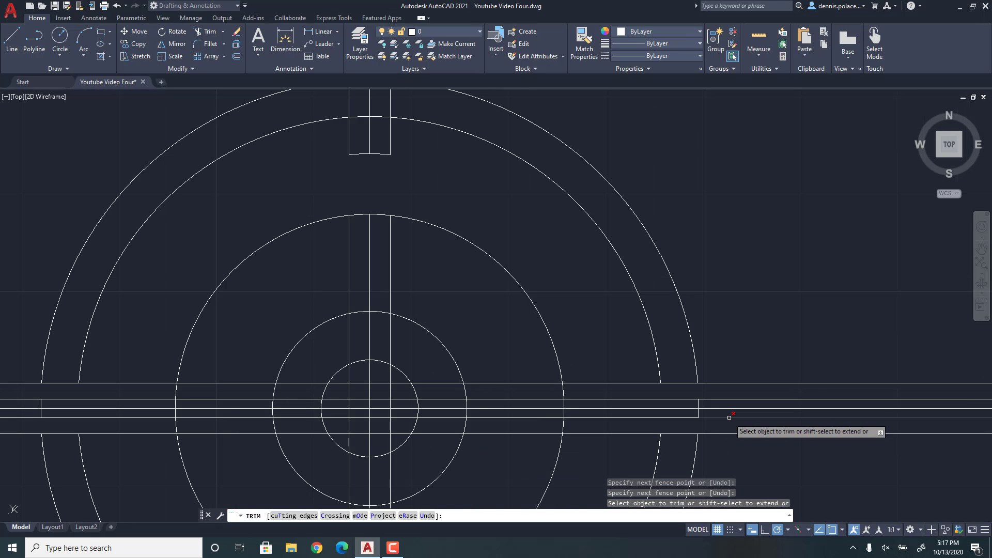
right_click(727, 384)
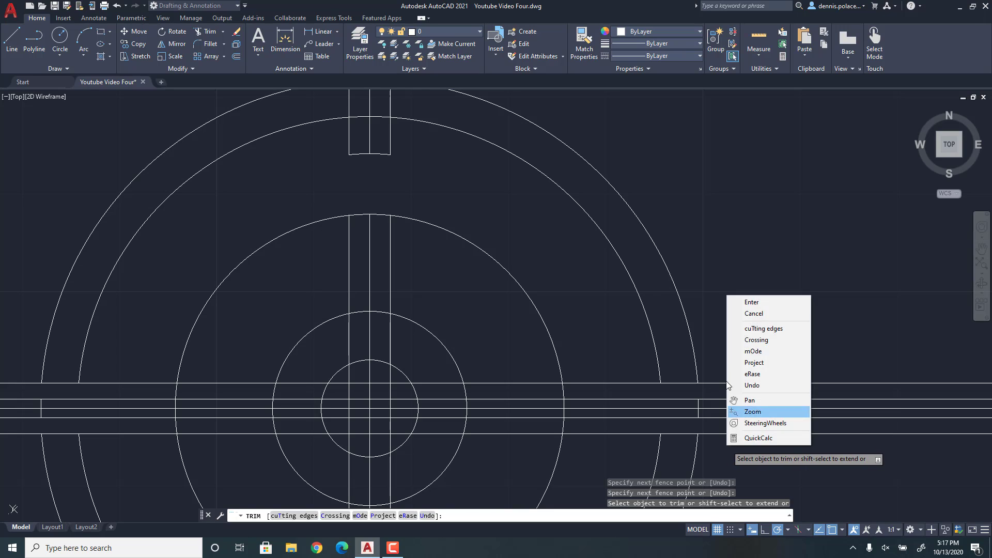
click(762, 301)
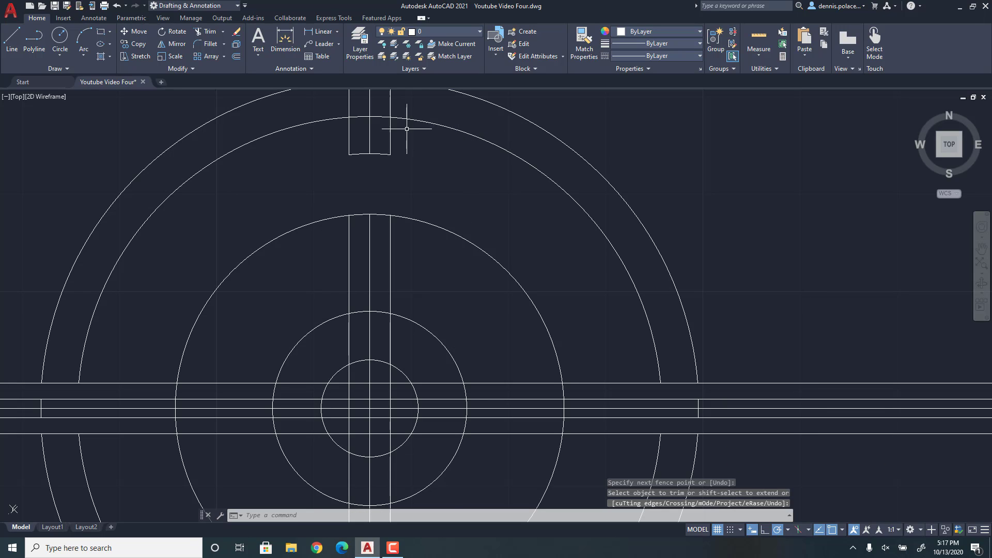
Step: Erase the three vertical line pieces above the short arc at the part's upper edge
scroll(418, 151, down, 2)
click(463, 106)
click(331, 91)
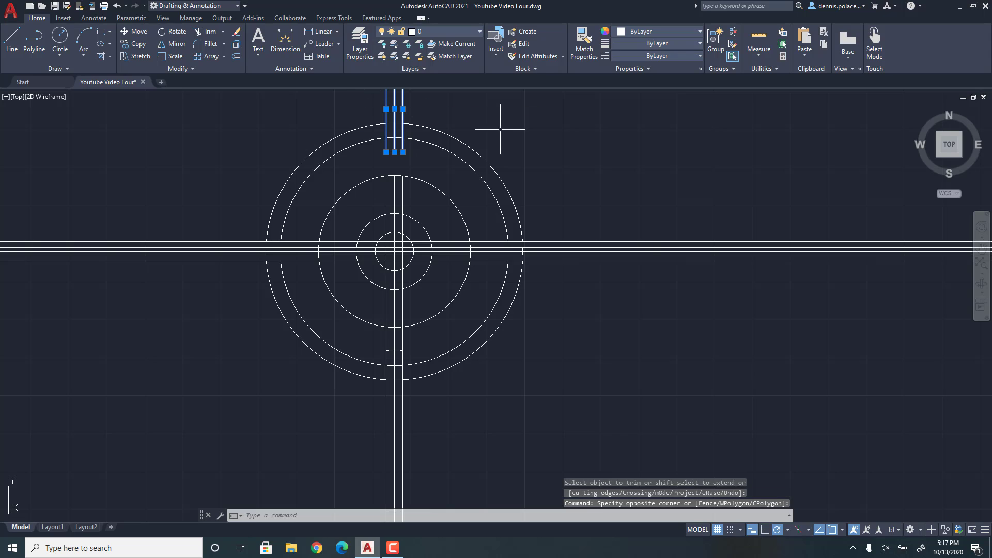
right_click(540, 131)
click(572, 197)
Step: Erase the three remaining vertical lines that run through the centre of the circles
scroll(394, 173, up, 4)
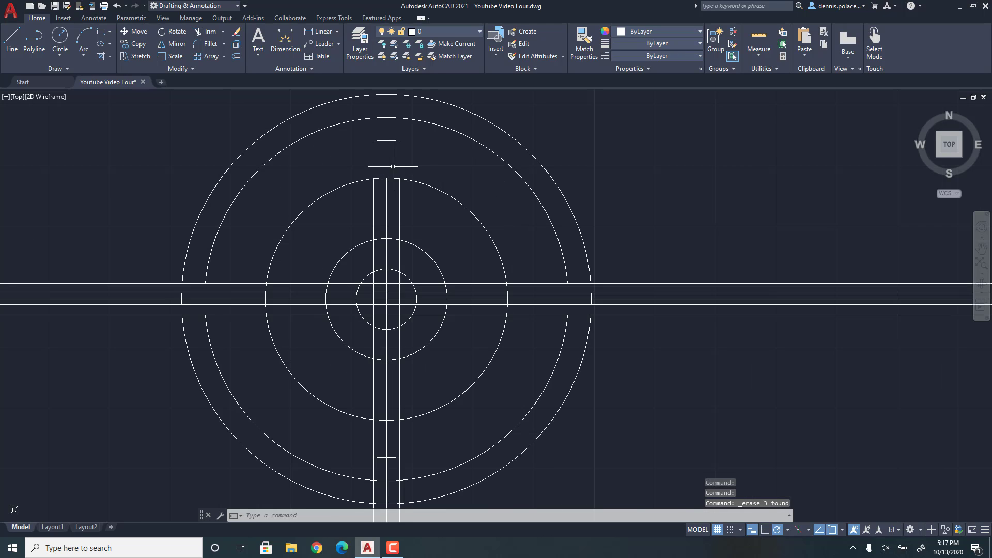
click(429, 216)
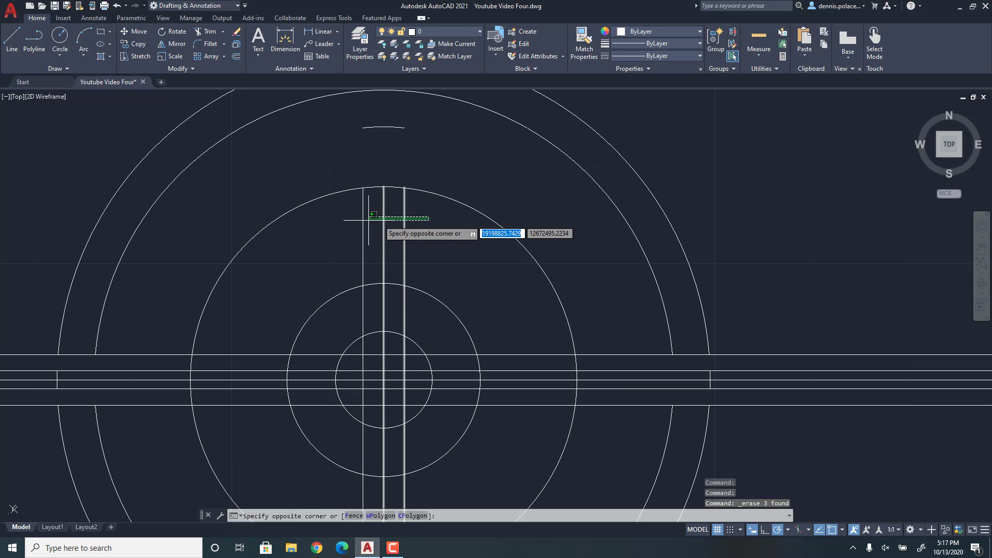
click(326, 227)
right_click(473, 228)
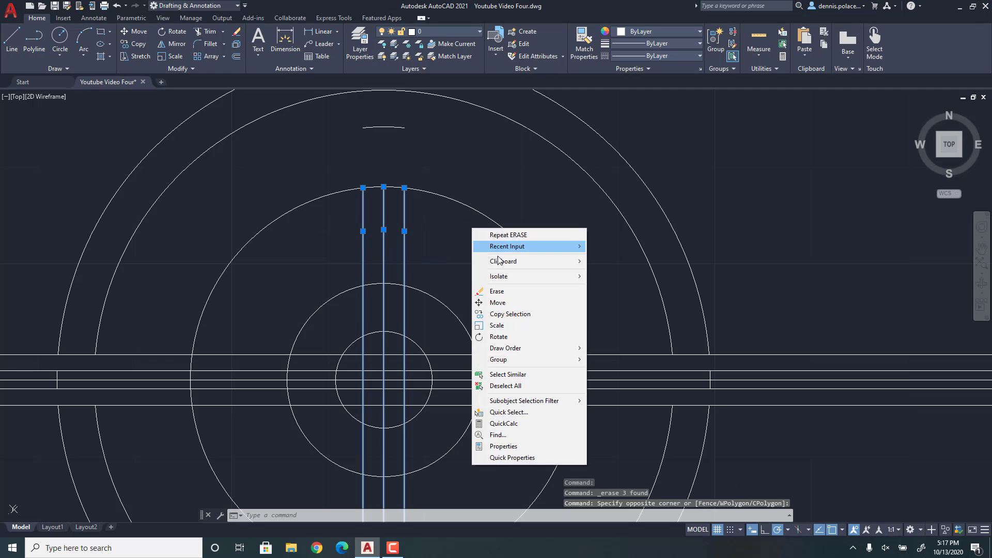
click(497, 291)
scroll(491, 258, down, 4)
scroll(481, 259, up, 4)
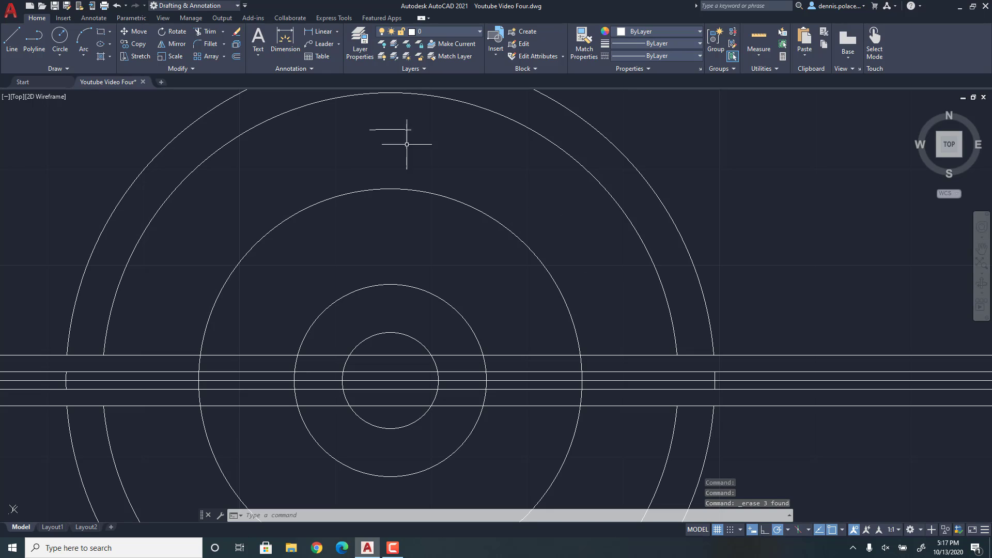
Step: Start a polar array for the part's geometry
click(224, 56)
click(192, 115)
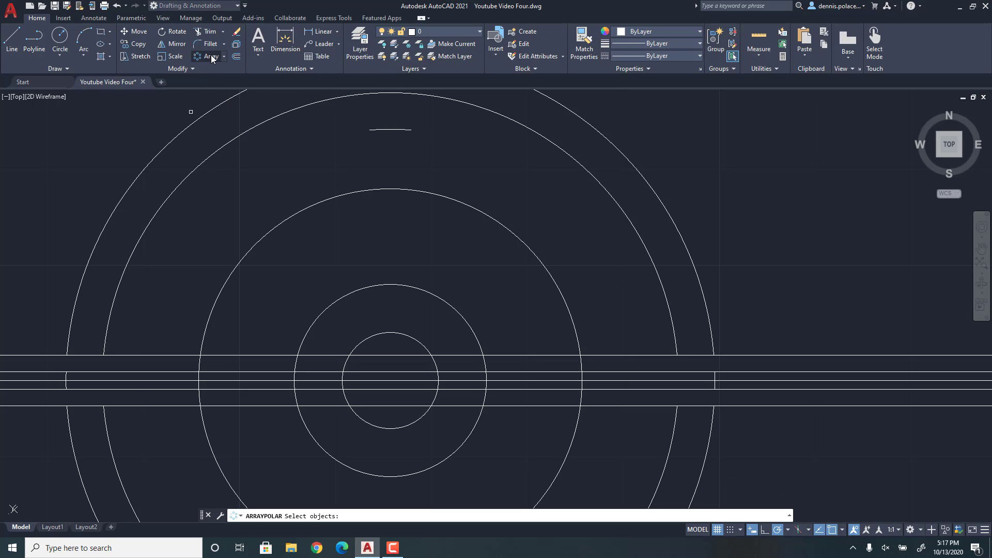
click(214, 58)
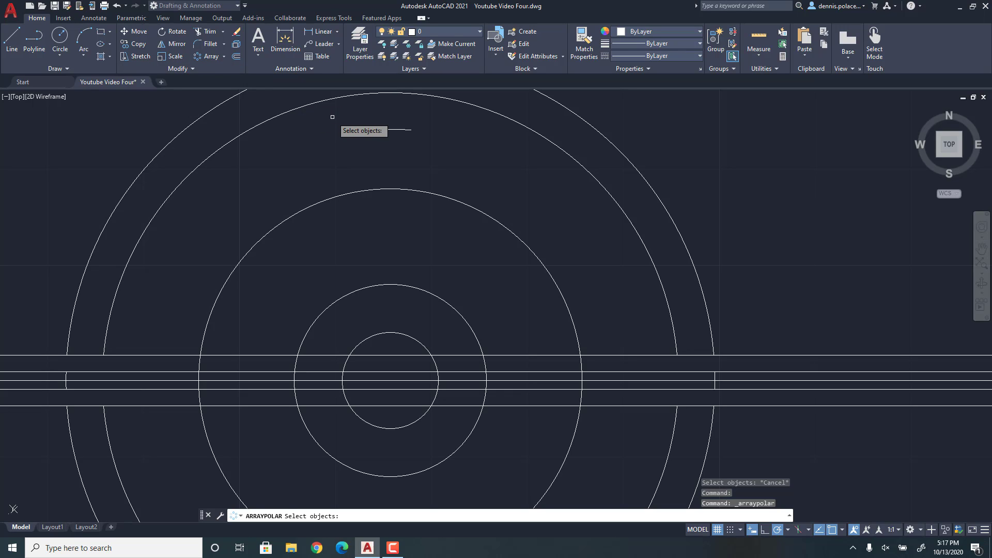